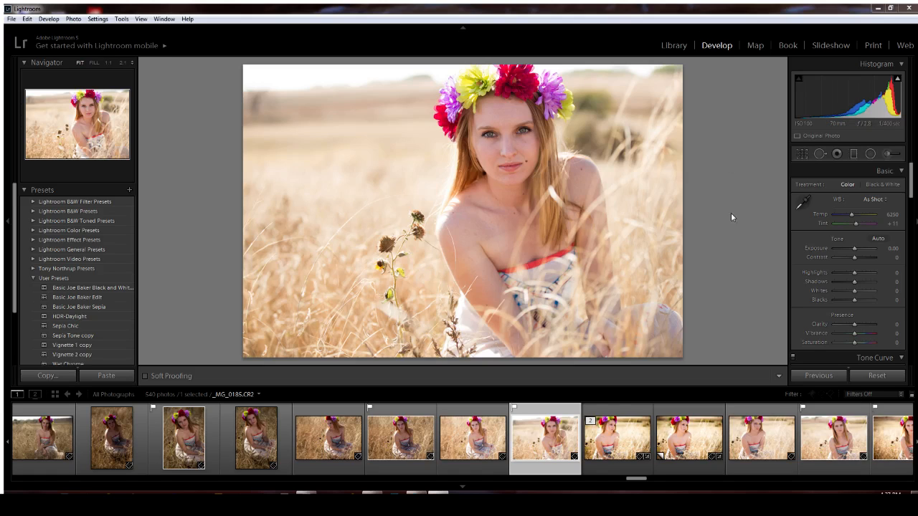
Inspect the eyes at 1:1, try Auto Tone, reset the Basic tones and show highlight clipping
left_click(514, 146)
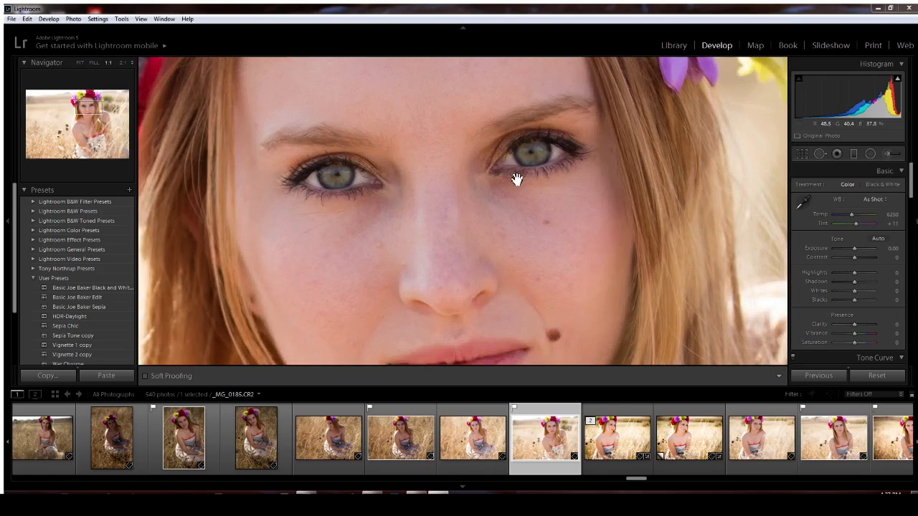
left_click(494, 188)
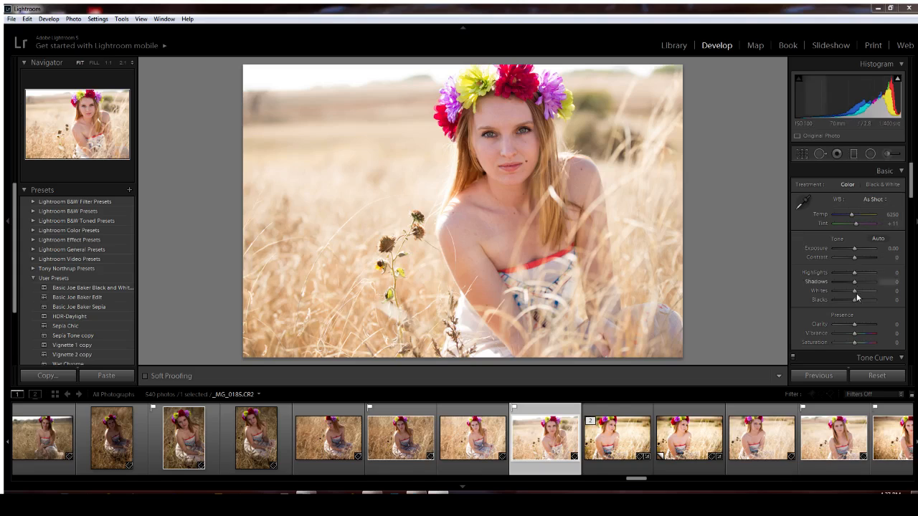
left_click(878, 238)
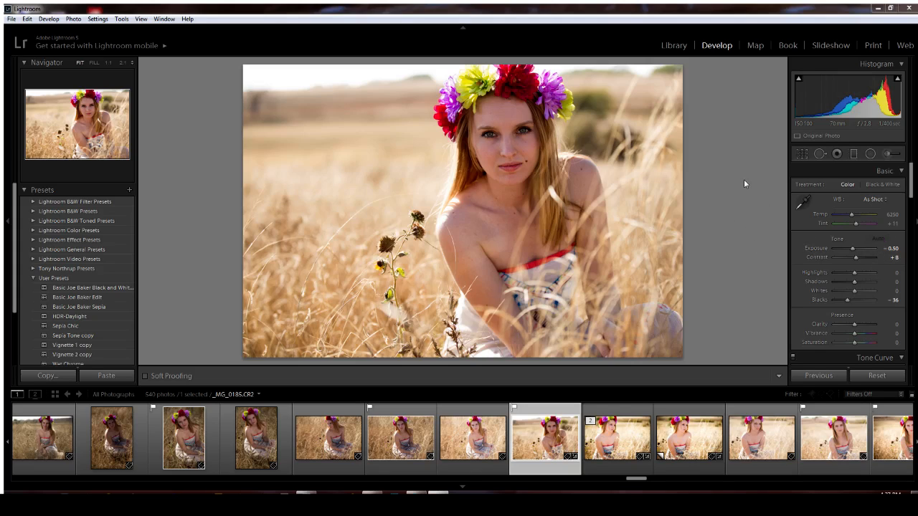
key("ctrl+shift+r")
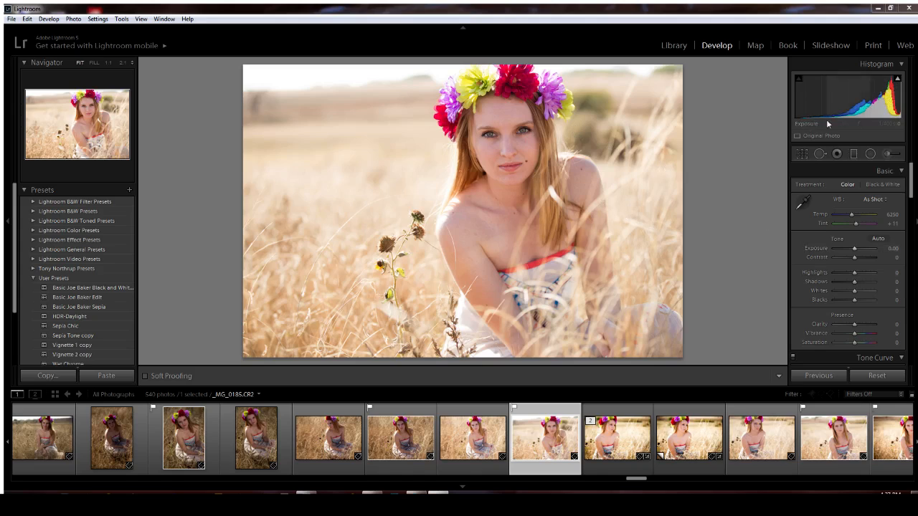
left_click(897, 79)
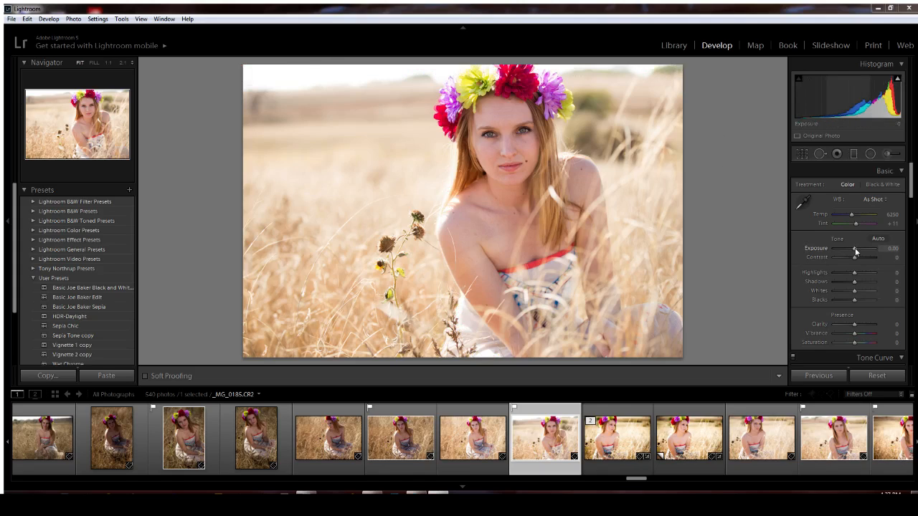
Set Exposure to +0.10 and Contrast to +14
left_click_drag(854, 247, 854, 248)
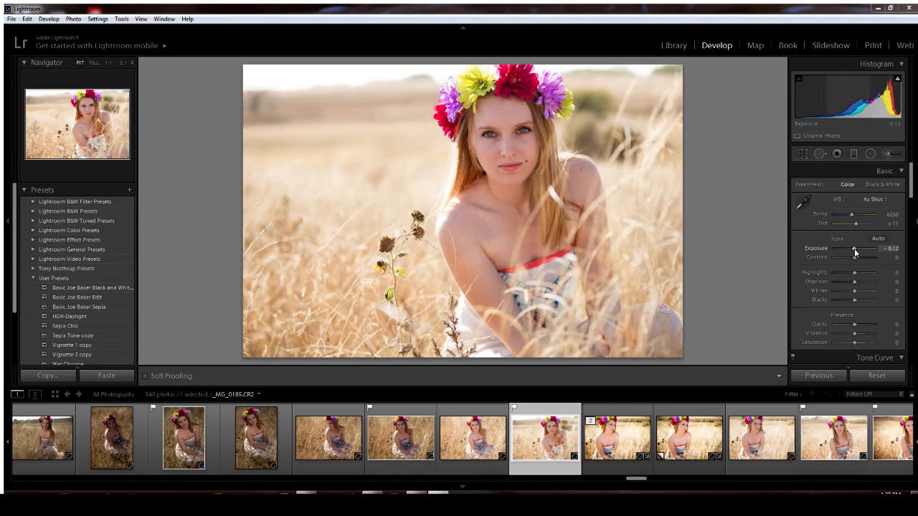
left_click(889, 248)
type("0.1")
key("Return")
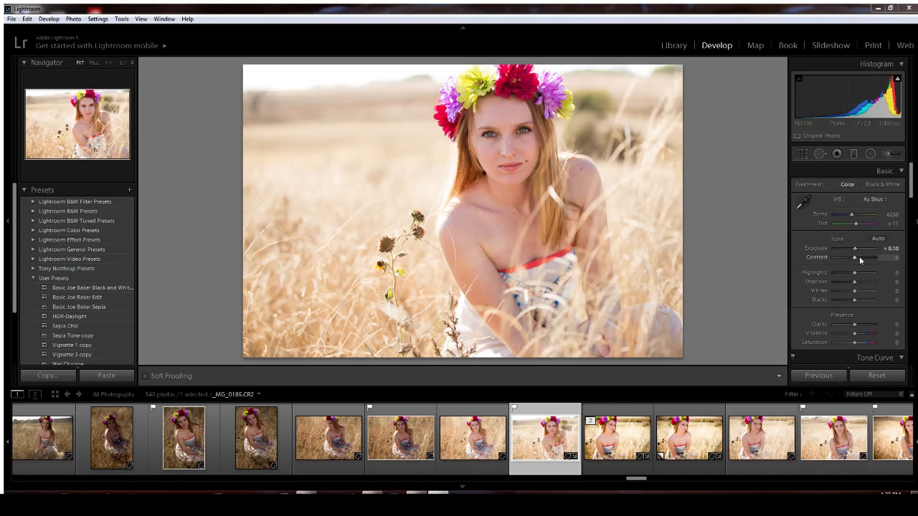
left_click_drag(853, 257, 856, 258)
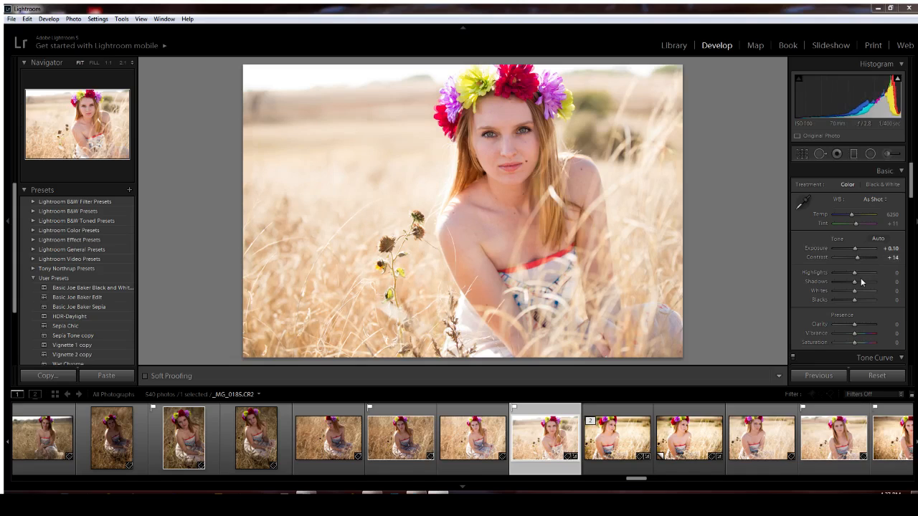
Set Highlights -19, Shadows +10, Blacks -45 and Clarity +10
mouse_move(854, 272)
left_mouse_down()
mouse_move(843, 275)
mouse_move(850, 277)
left_mouse_up()
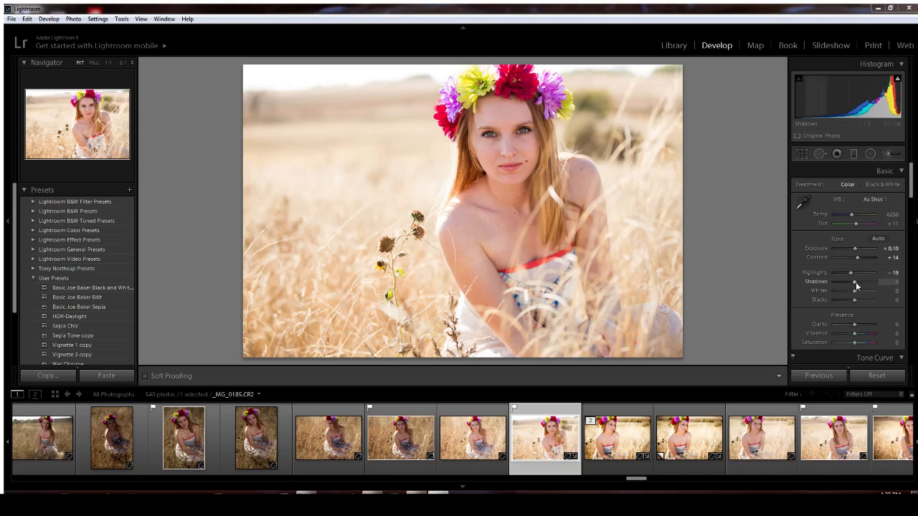
left_click_drag(855, 286, 857, 288)
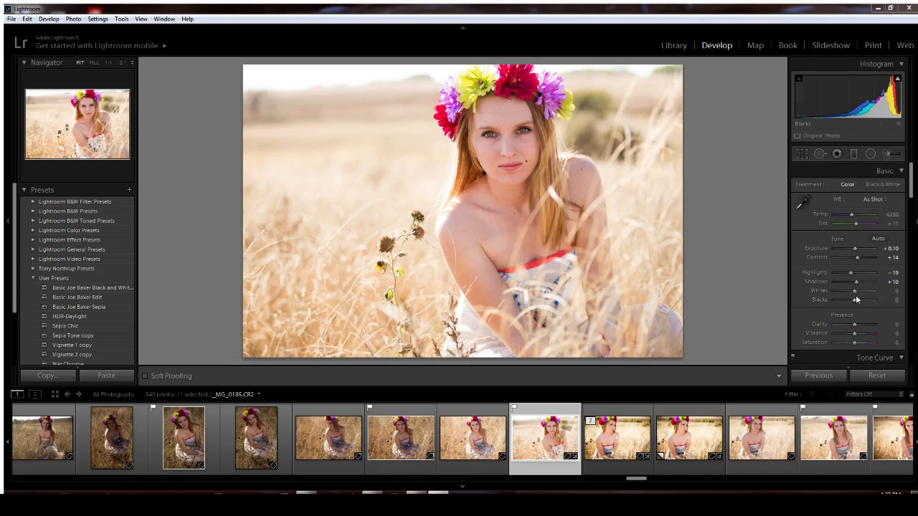
left_click_drag(854, 304, 845, 305)
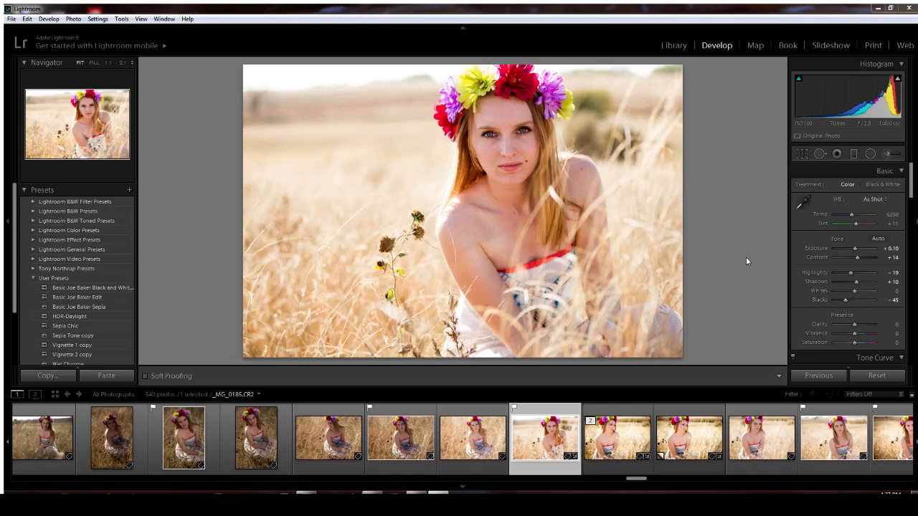
left_click(891, 324)
type("10")
key("Return")
left_click_drag(912, 187, 916, 283)
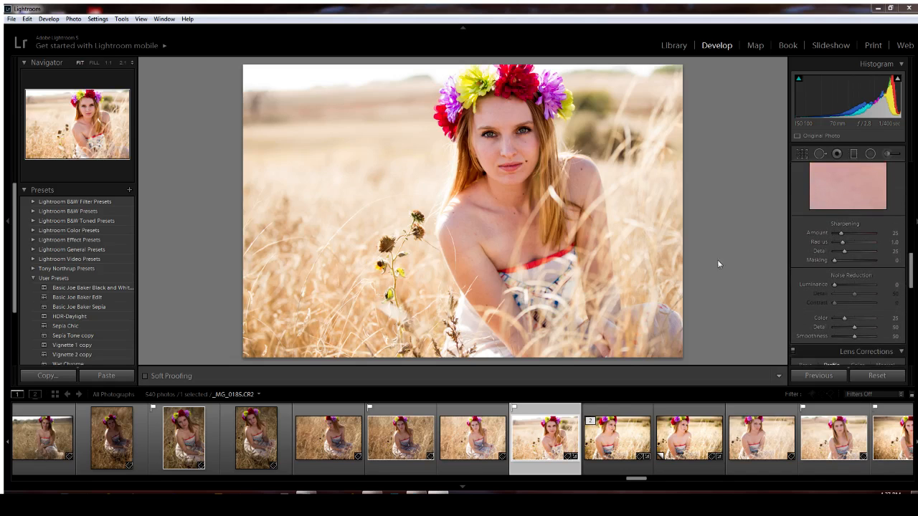
Check noise around the eyes at 1:1, then set Luminance noise reduction to 20
left_click(489, 142)
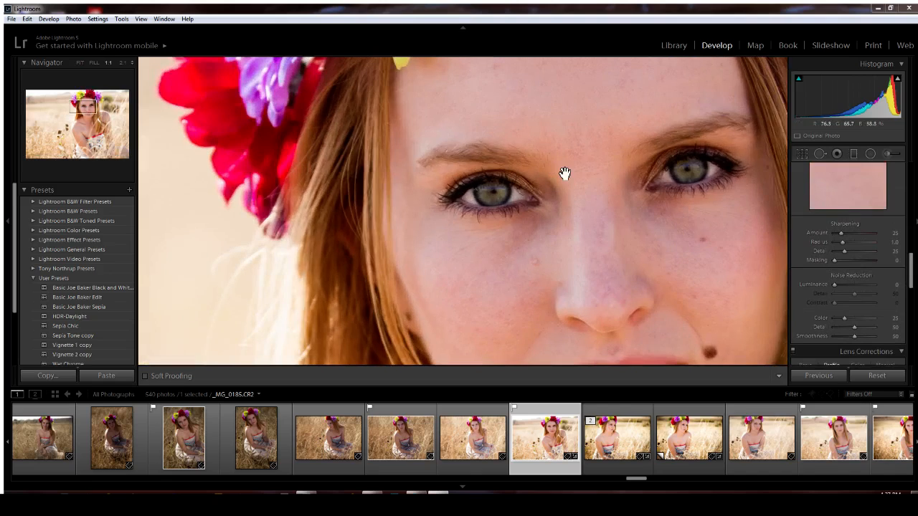
left_click(599, 150)
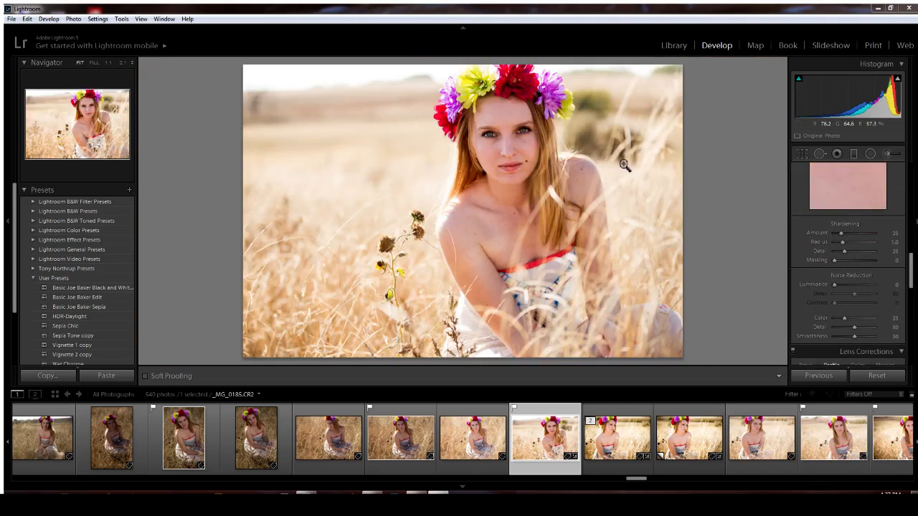
left_click(895, 286)
type("20")
key("Return")
left_click_drag(912, 275, 913, 294)
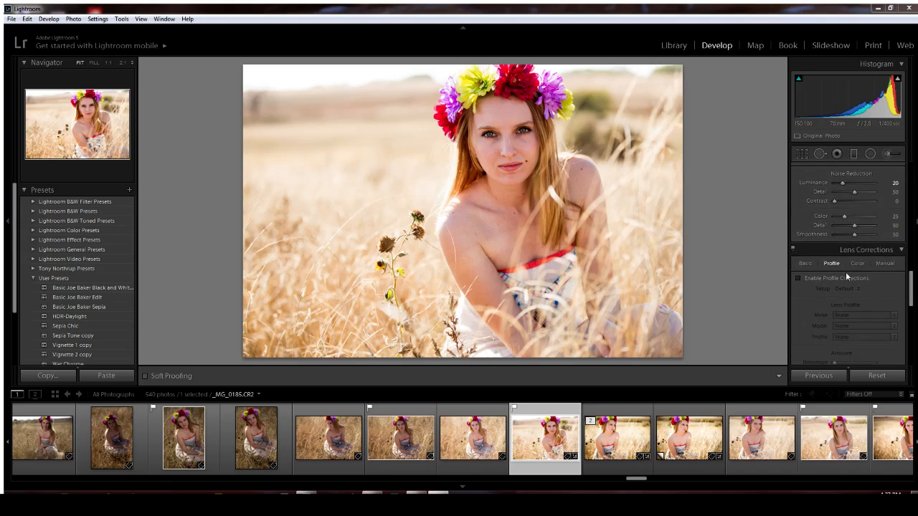
Compare Enable Profile Corrections on and off, leaving it unchecked
left_click(809, 281)
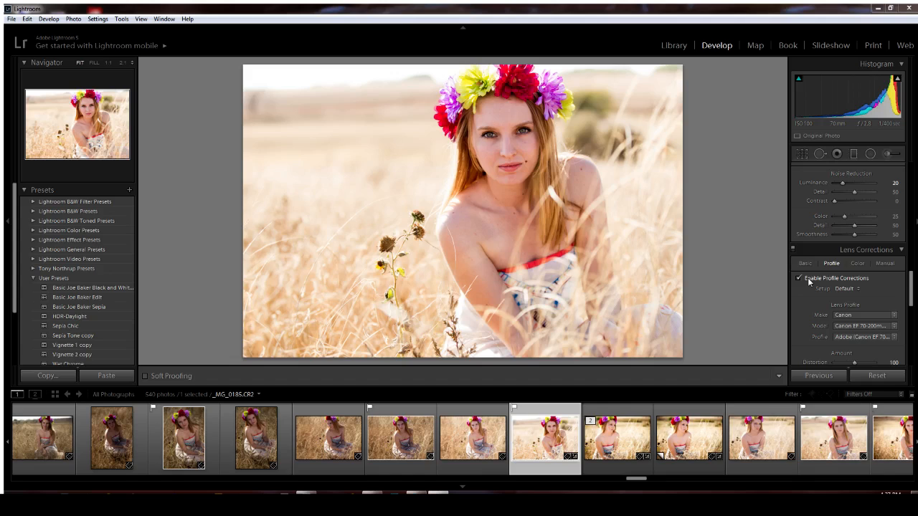
left_click(809, 281)
left_click(809, 281)
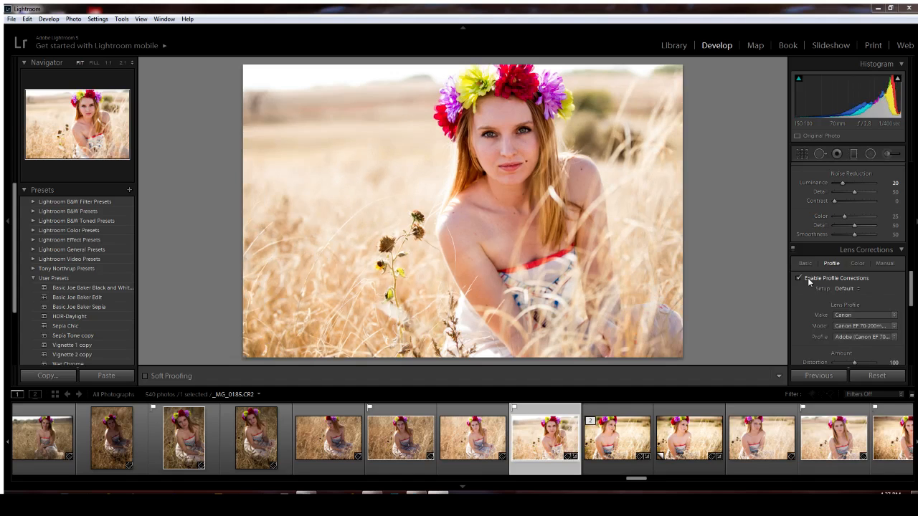
left_click(808, 281)
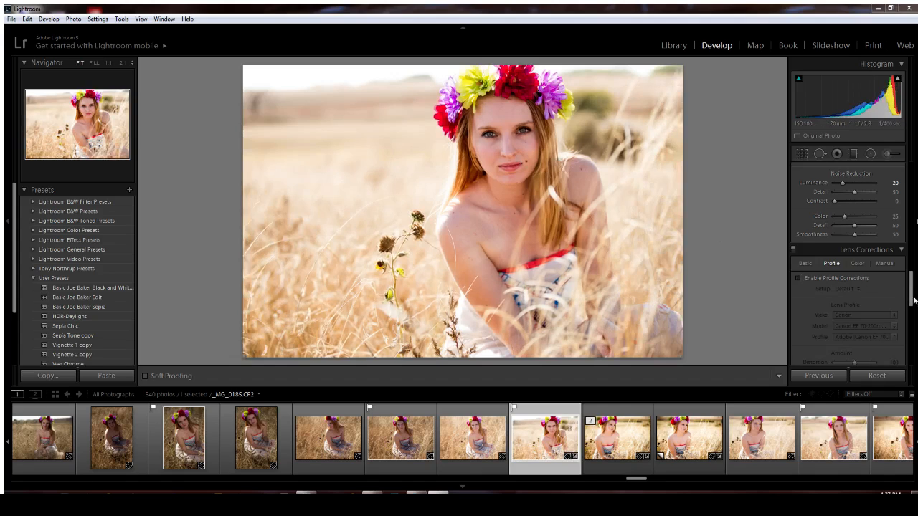
left_click_drag(910, 300, 911, 190)
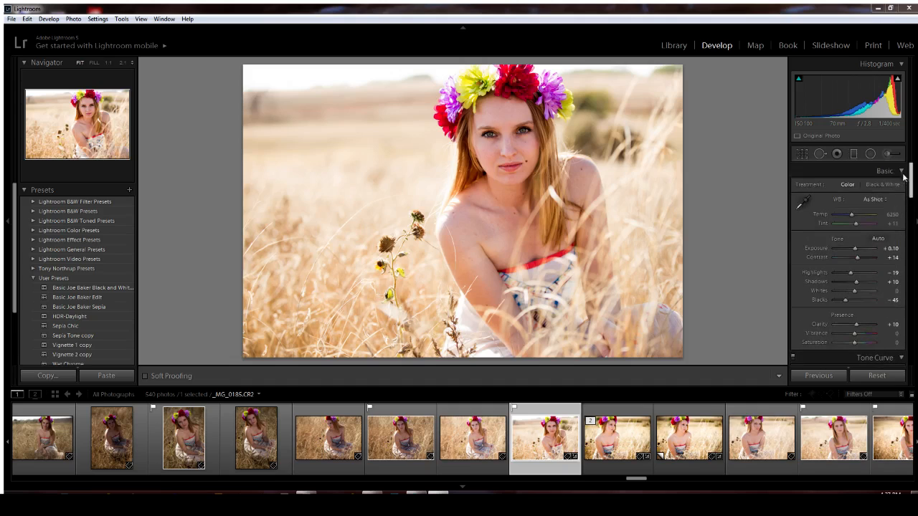
key("F6")
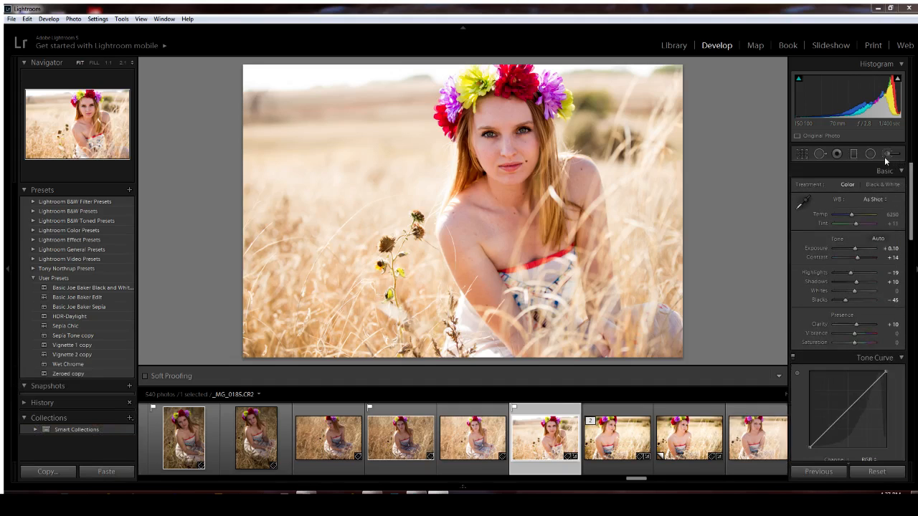
key("F6")
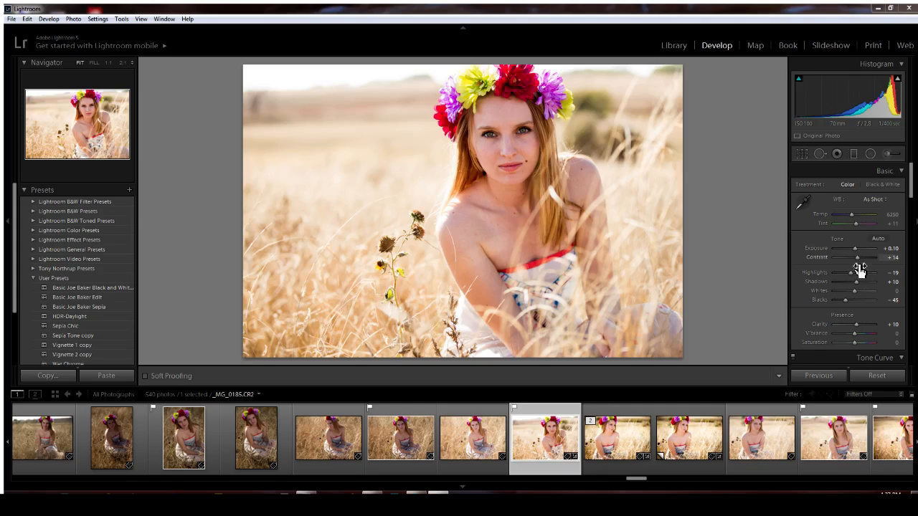
left_click(516, 149)
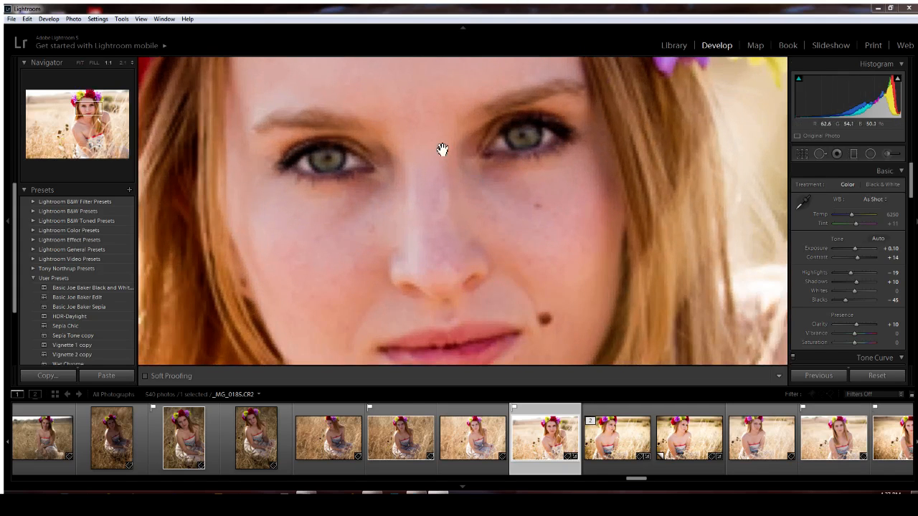
left_click(451, 183)
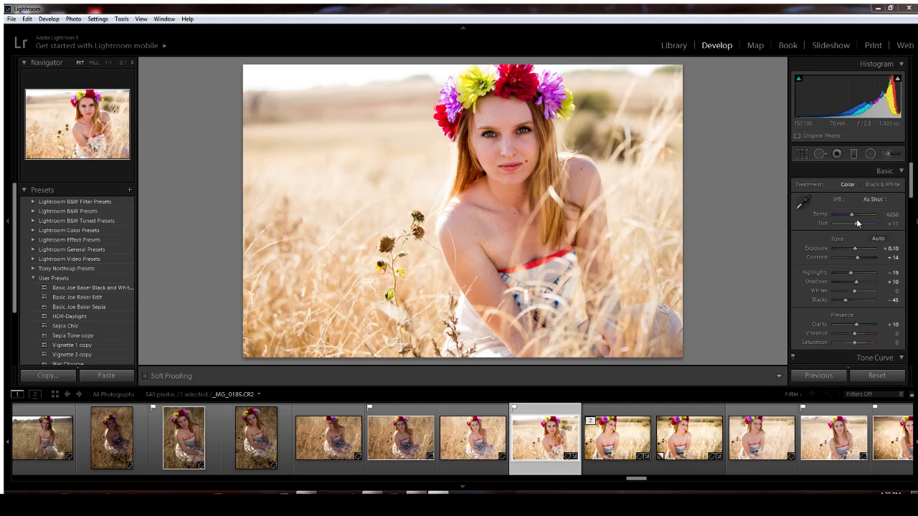
key("ctrl+shift+u")
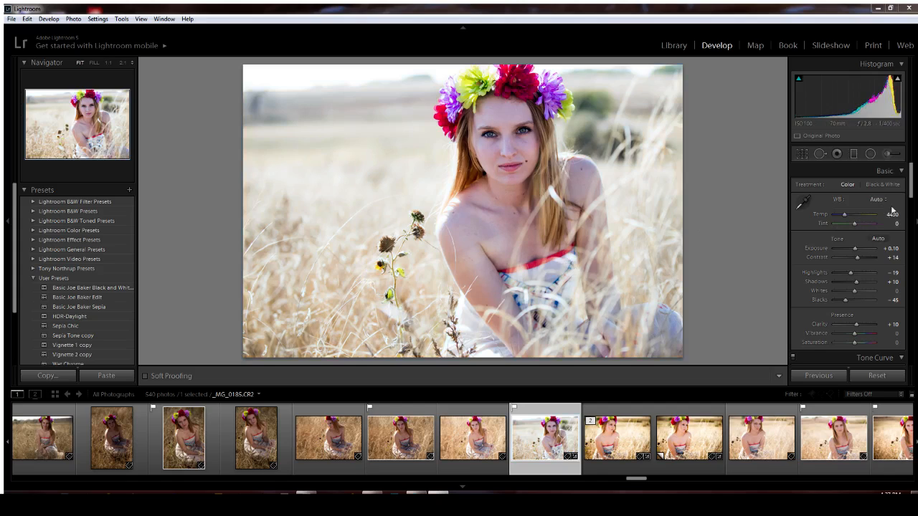
left_click(851, 233)
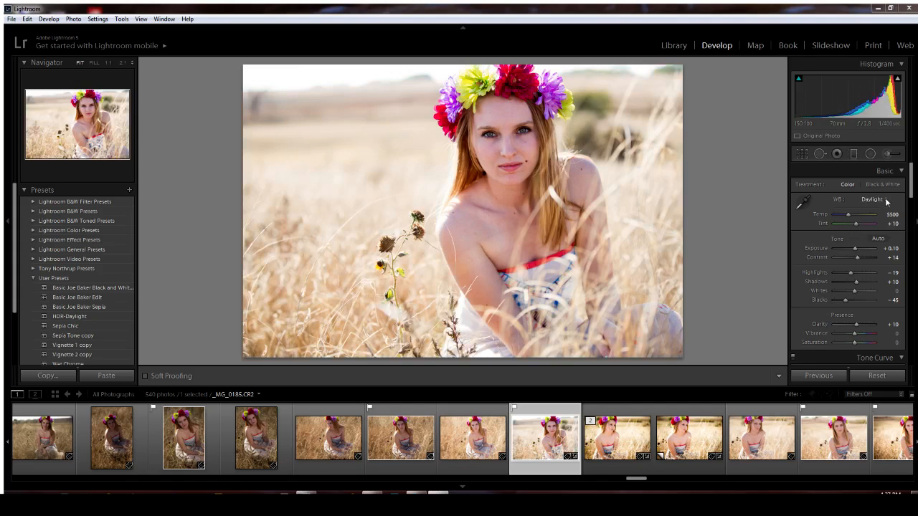
left_click(856, 241)
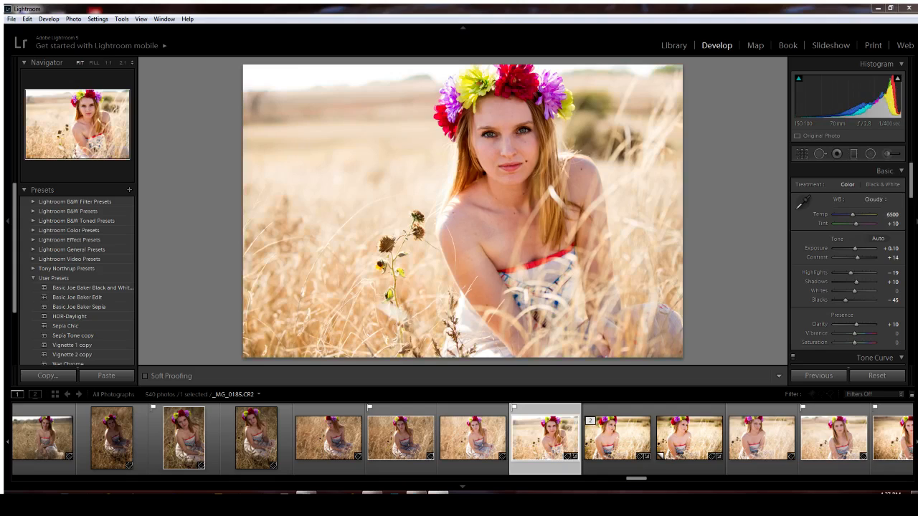
double_click(851, 209)
left_click(517, 145)
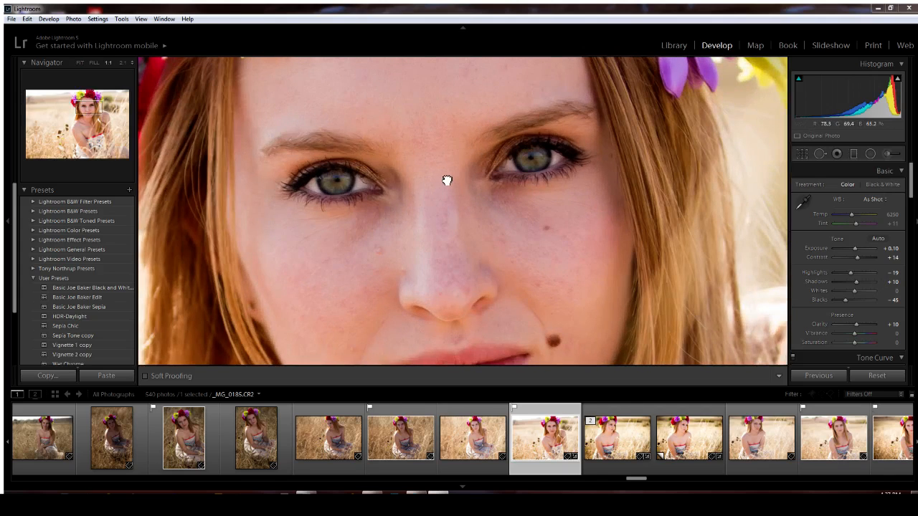
Frame the eyes and load the Iris Enhance effect in the Adjustment Brush
left_click_drag(447, 180, 445, 211)
left_click(887, 155)
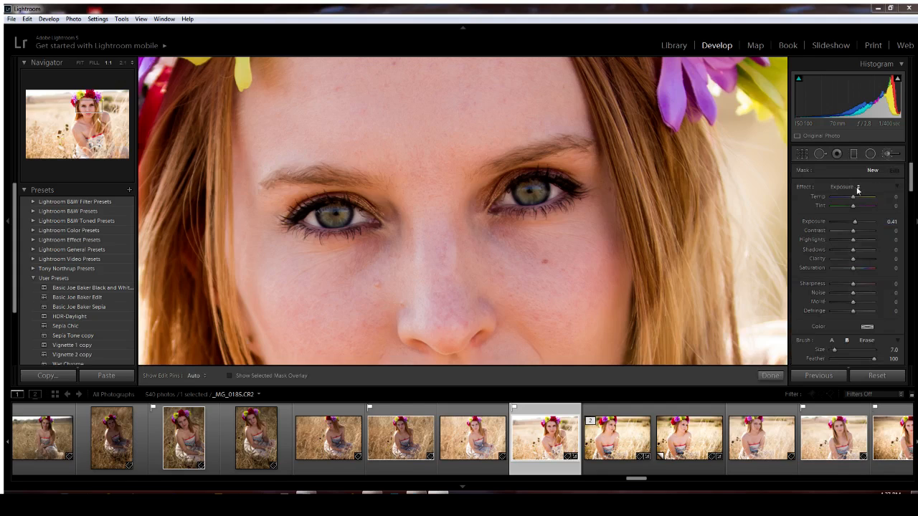
left_click(804, 374)
left_click_drag(912, 188, 911, 201)
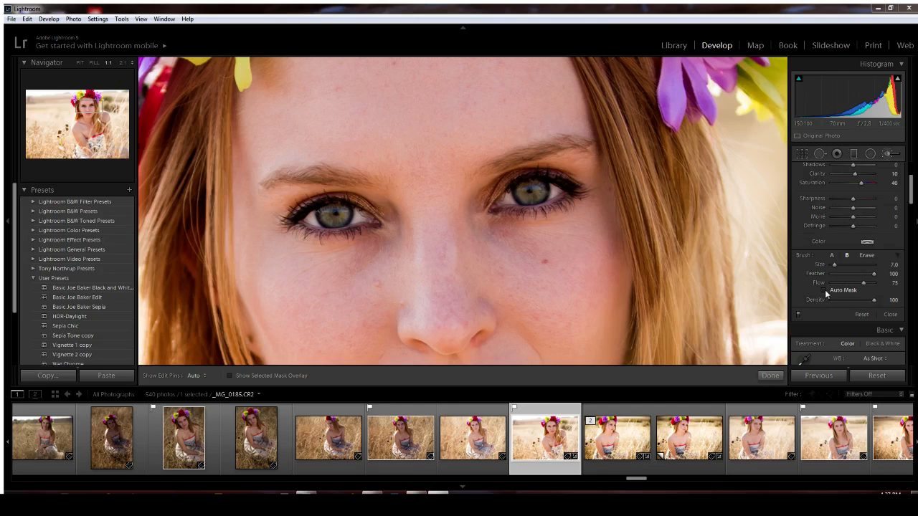
key("h")
key("h")
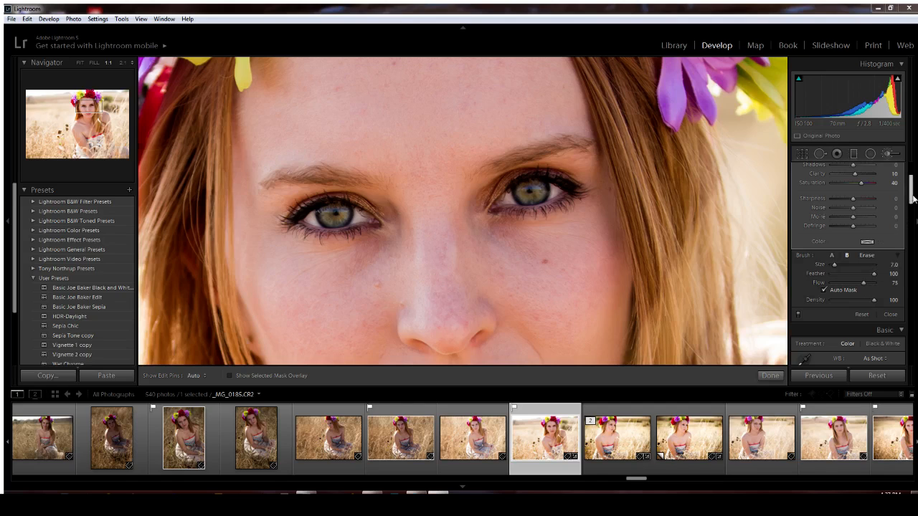
scroll(911, 192, "up", 1)
scroll(911, 193, "up", 2)
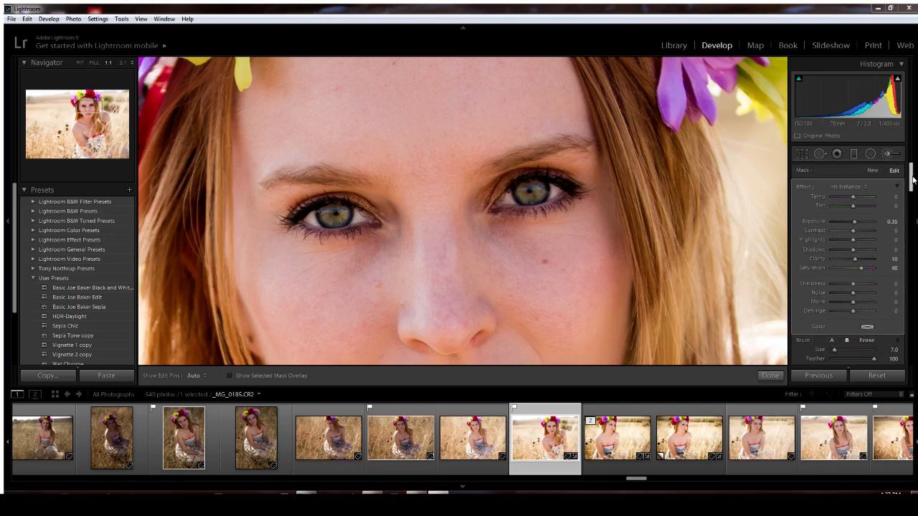
Paint a new Dodge (Lighten) adjustment over the right-hand eye and finish brushing
left_click(873, 171)
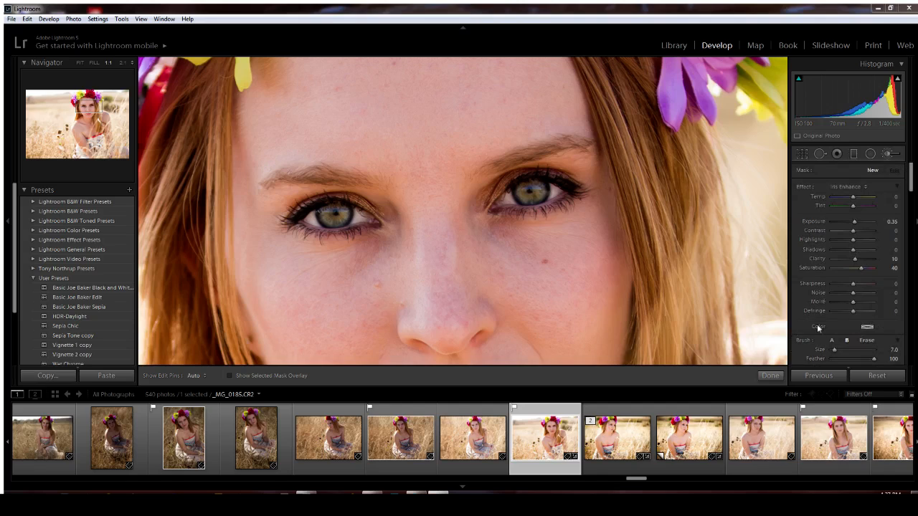
left_click(798, 351)
left_click_drag(553, 194, 541, 190)
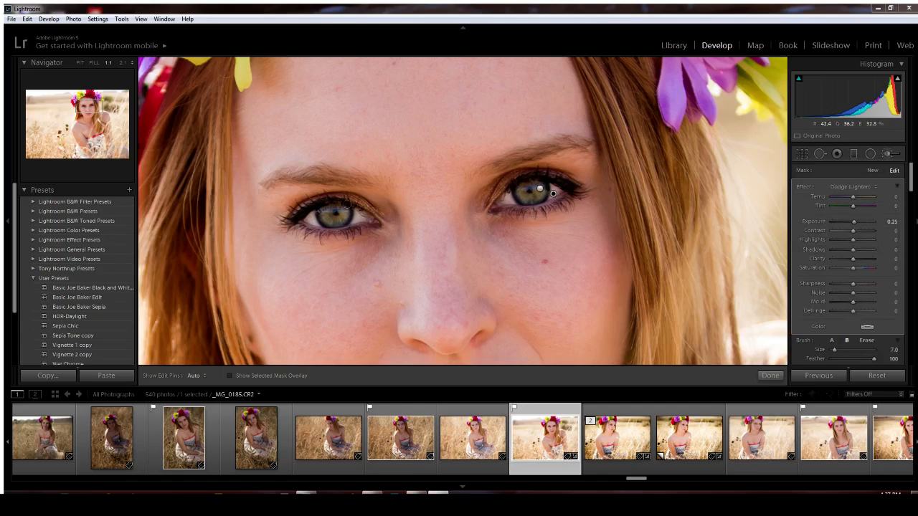
key("h")
key("h")
left_click(770, 375)
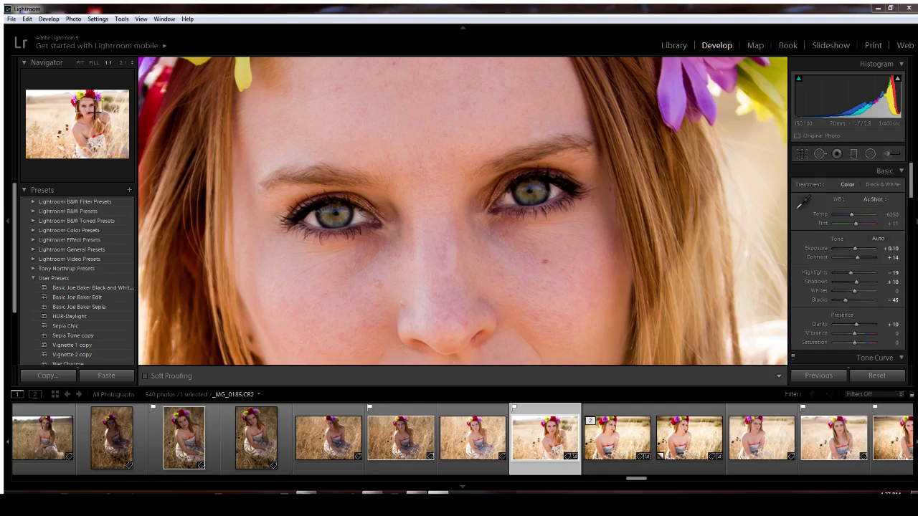
Zoom to 1:1 on the face, frame the forehead under the flower crown, and choose Spot Removal
left_click(86, 133)
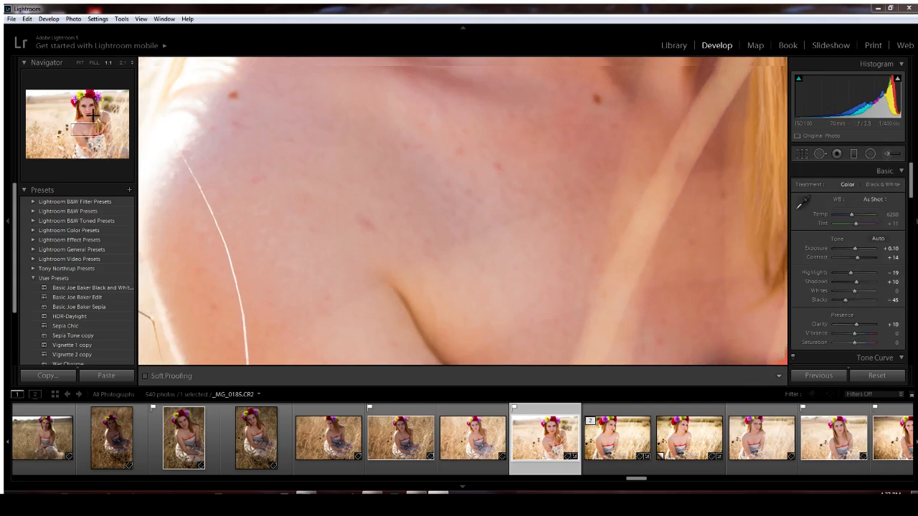
left_click(92, 112)
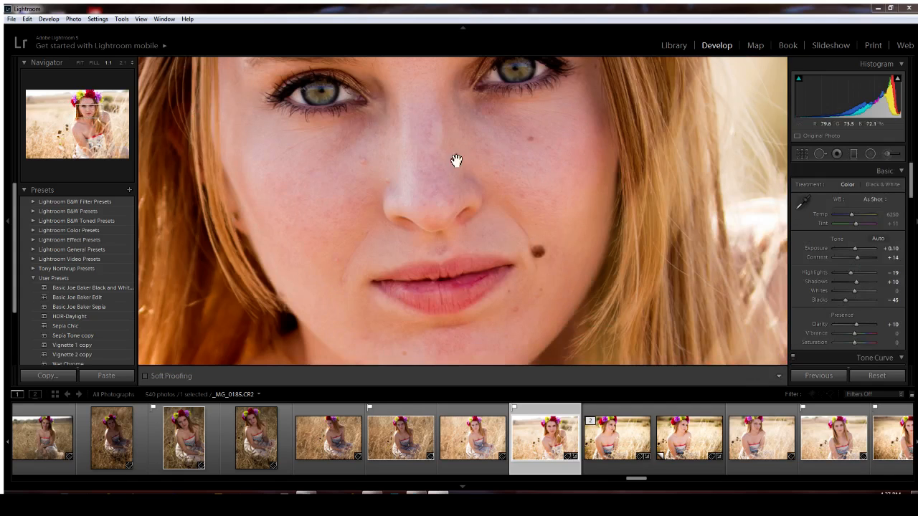
left_click(488, 180)
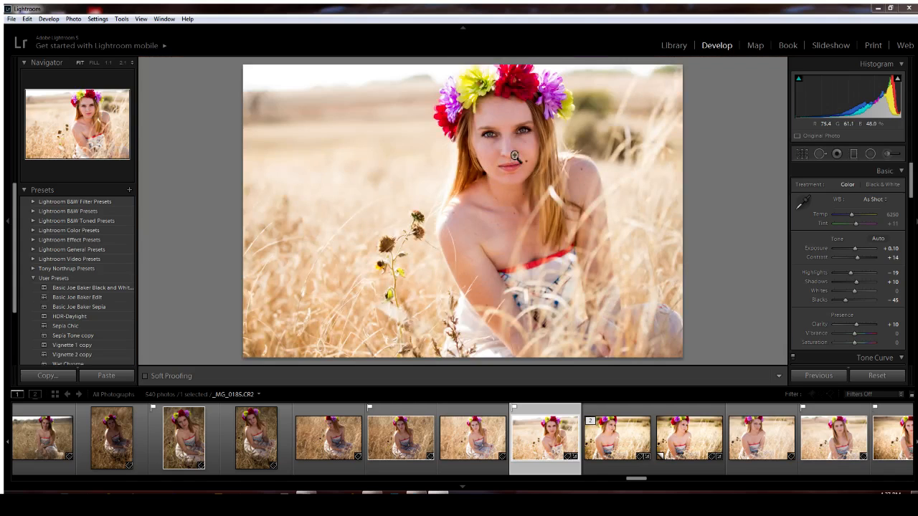
left_click(515, 154)
left_click_drag(431, 127, 463, 238)
left_click_drag(454, 155, 454, 223)
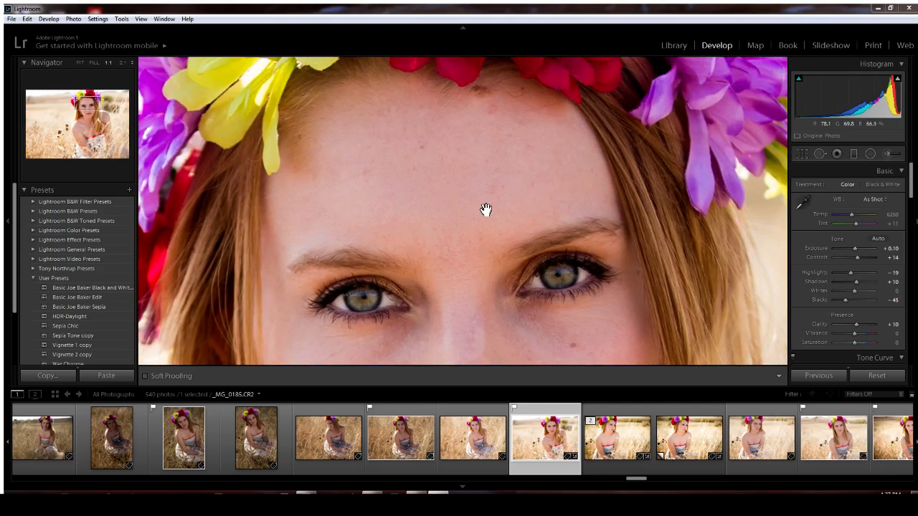
key("q")
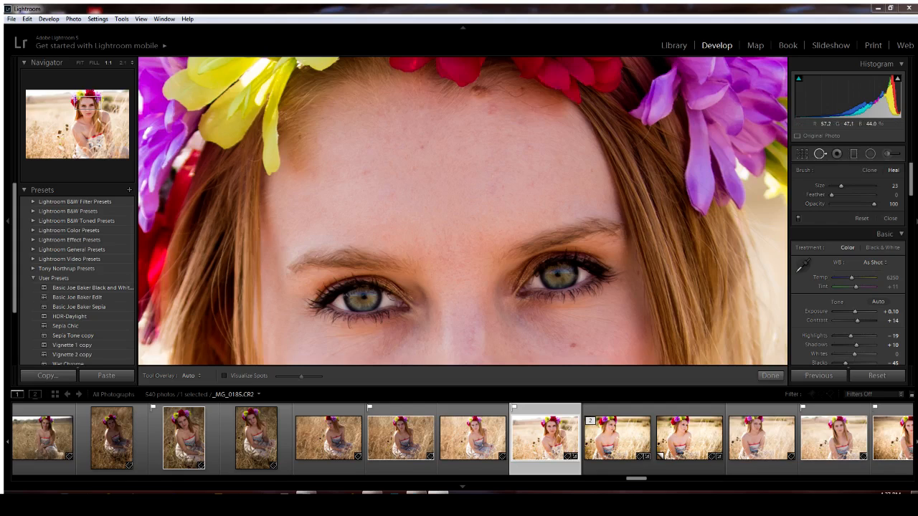
Heal four small blemishes on the forehead
mouse_move(492, 104)
left_mouse_down()
mouse_move(564, 123)
mouse_move(478, 124)
left_mouse_up()
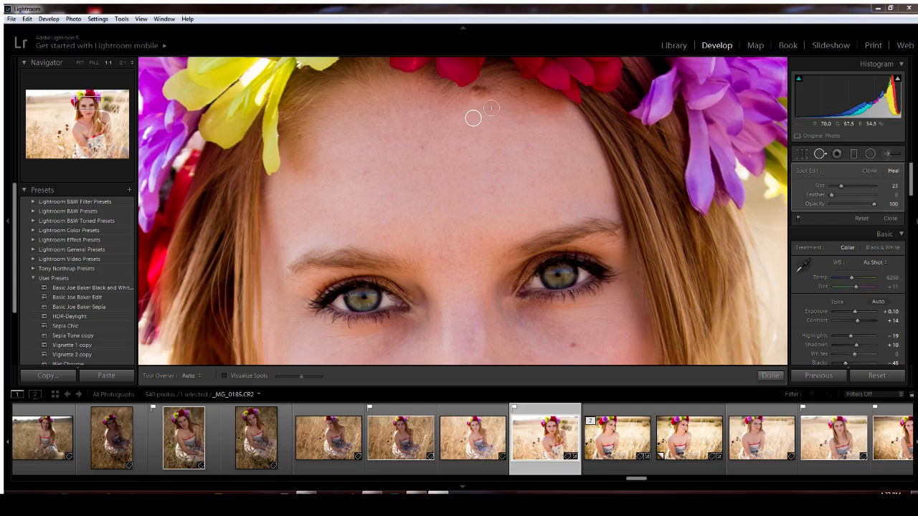
scroll(519, 123, "down", 2)
left_click(519, 123)
scroll(537, 192, "down", 1)
left_click(533, 189)
left_click(502, 189)
scroll(380, 179, "up", 1)
Heal blemishes on the cheek, chin and jaw, resampling the jaw spot from cleaner skin
left_click_drag(461, 198, 461, 148)
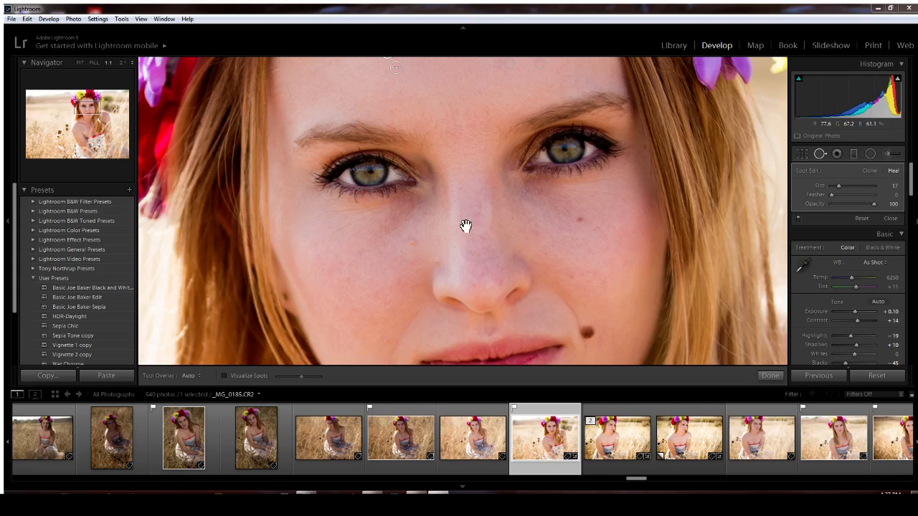
left_click_drag(467, 242, 476, 127)
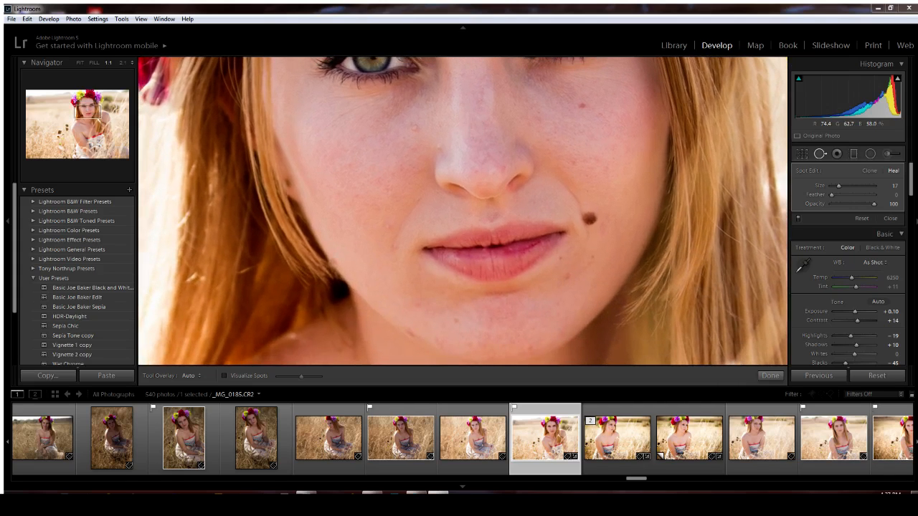
scroll(417, 144, "down", 2)
left_click(332, 187)
scroll(417, 304, "up", 2)
left_click(417, 304)
scroll(413, 331, "up", 3)
left_click(413, 331)
left_click_drag(395, 328, 400, 313)
Heal a blemish lower on the face and two on the nose
scroll(528, 348, "down", 3)
left_click(567, 277)
scroll(538, 161, "down", 2)
left_click(483, 174)
left_click(476, 171)
Heal seven blemishes across the shoulder and finish spot removal
left_click_drag(510, 266, 523, 133)
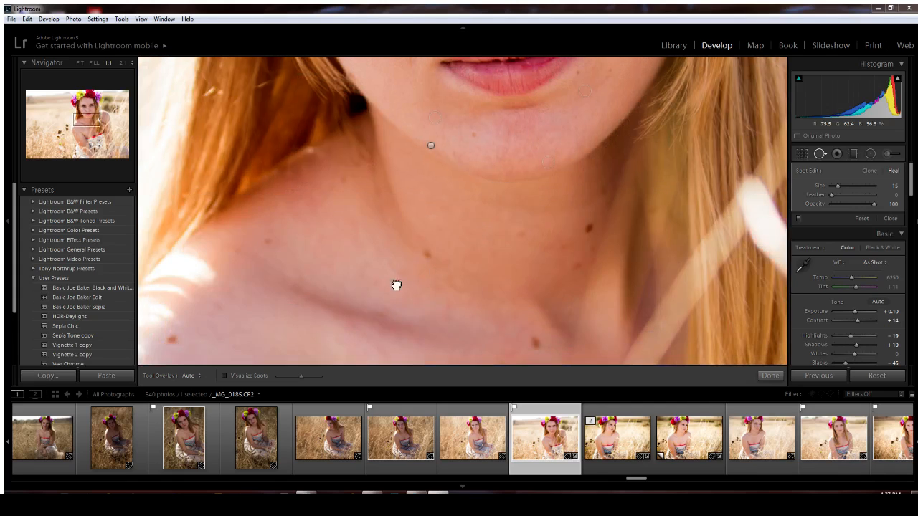
left_click_drag(395, 283, 483, 126)
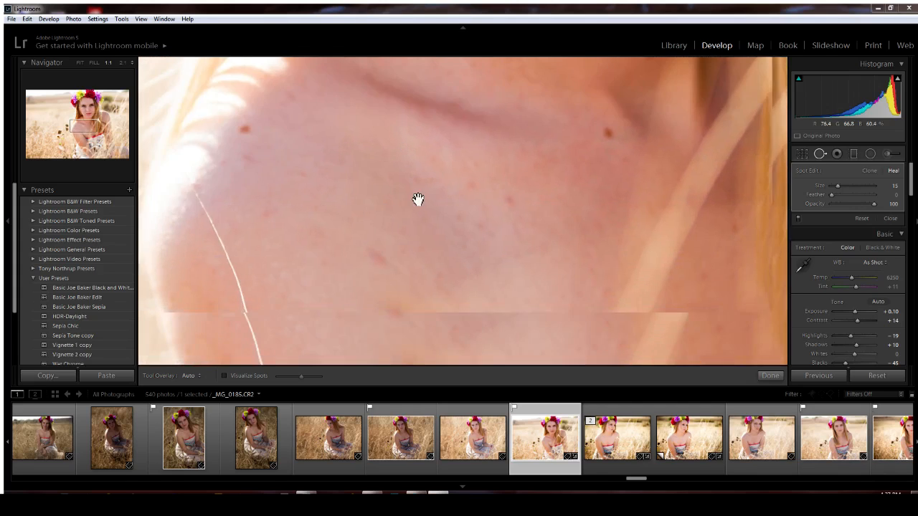
left_click(510, 200)
left_click(472, 187)
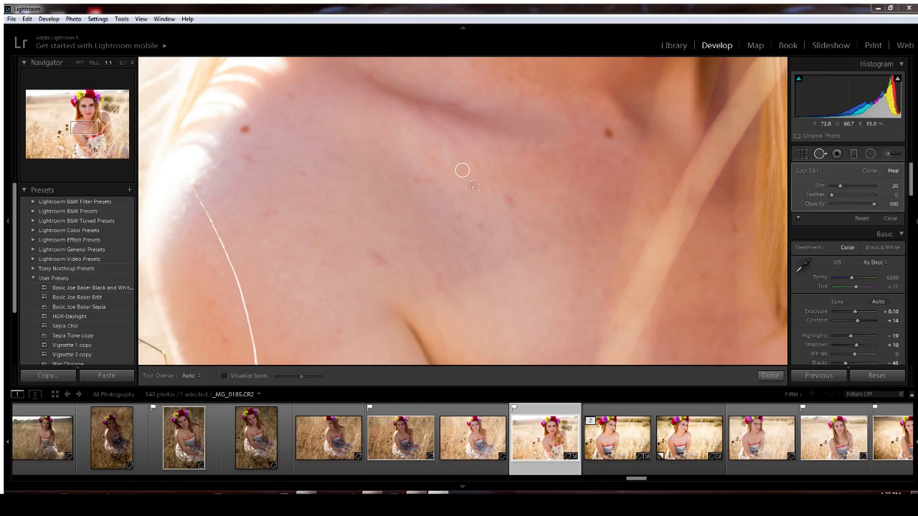
left_click(380, 261)
left_click(266, 210)
scroll(223, 341, "down", 3)
left_click(224, 342)
left_click(213, 268)
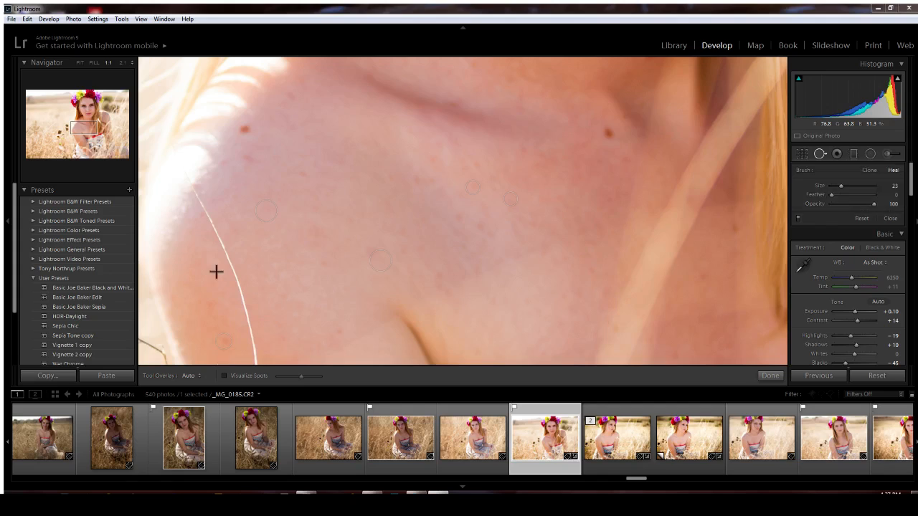
left_click(341, 328)
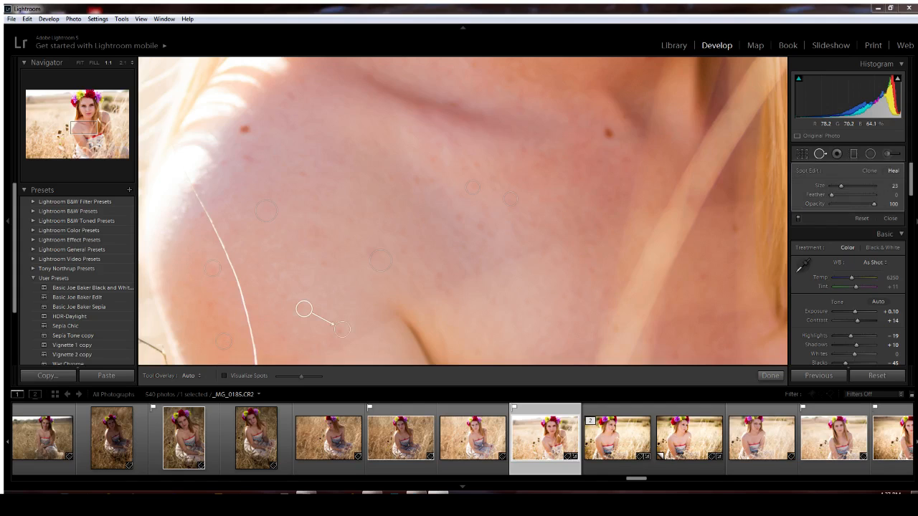
left_click(770, 376)
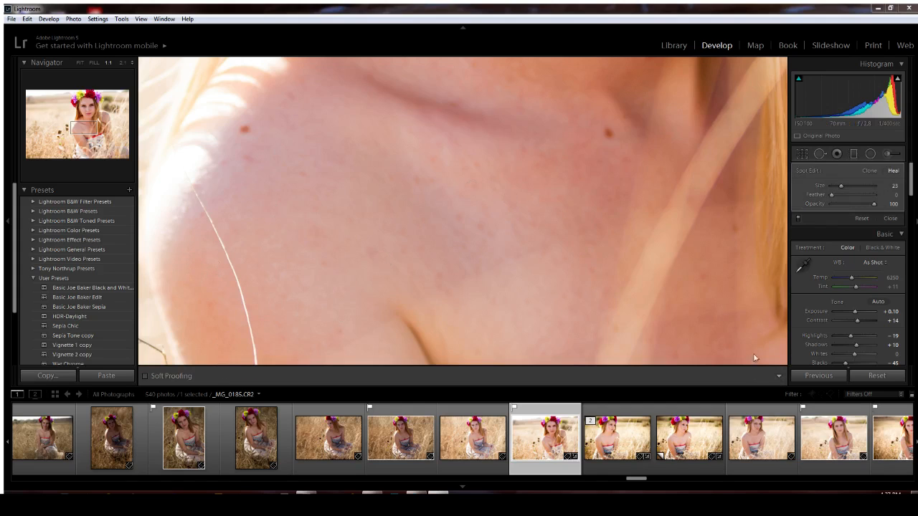
Switch between Fit and 1:1 on the face, then open the Adjustment Brush with the whole photo shown
left_click(635, 263)
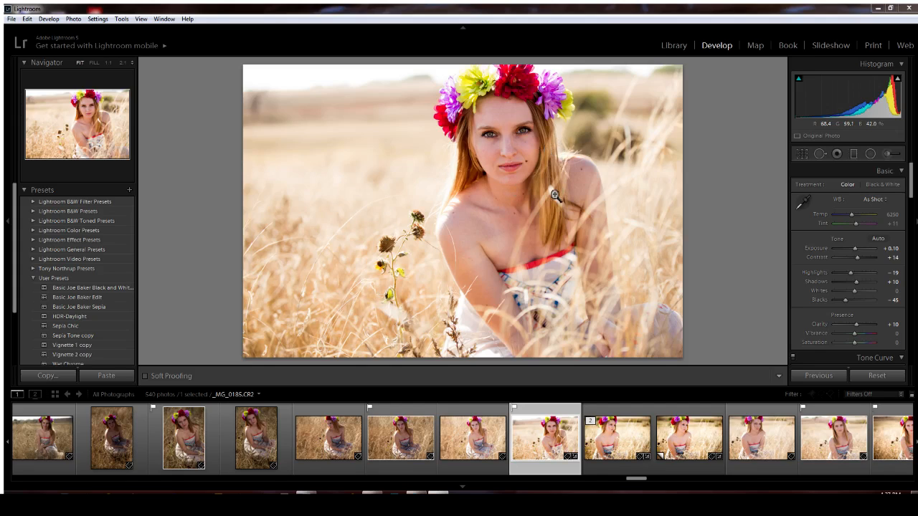
left_click(508, 151)
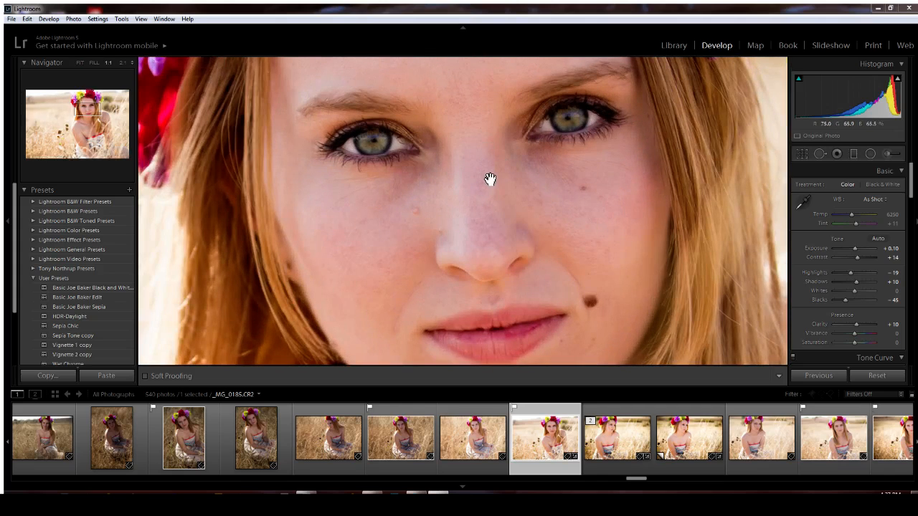
left_click(488, 179)
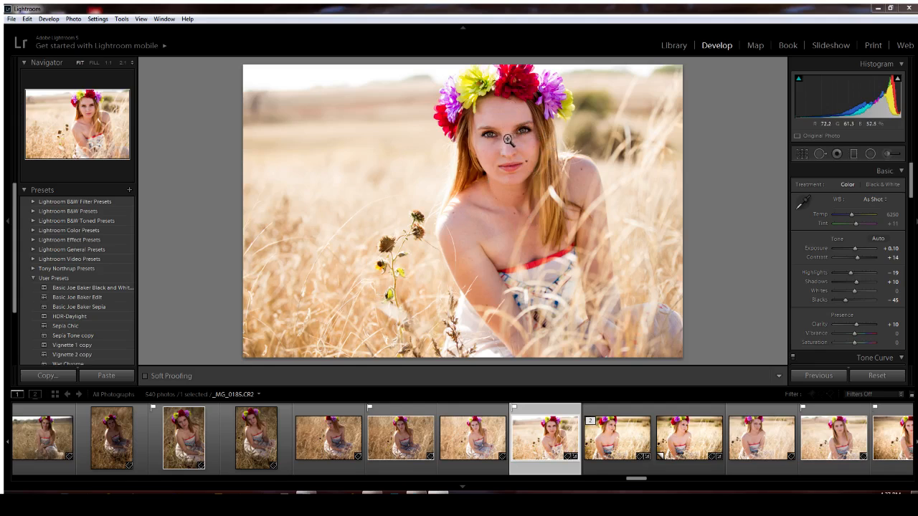
left_click(886, 155)
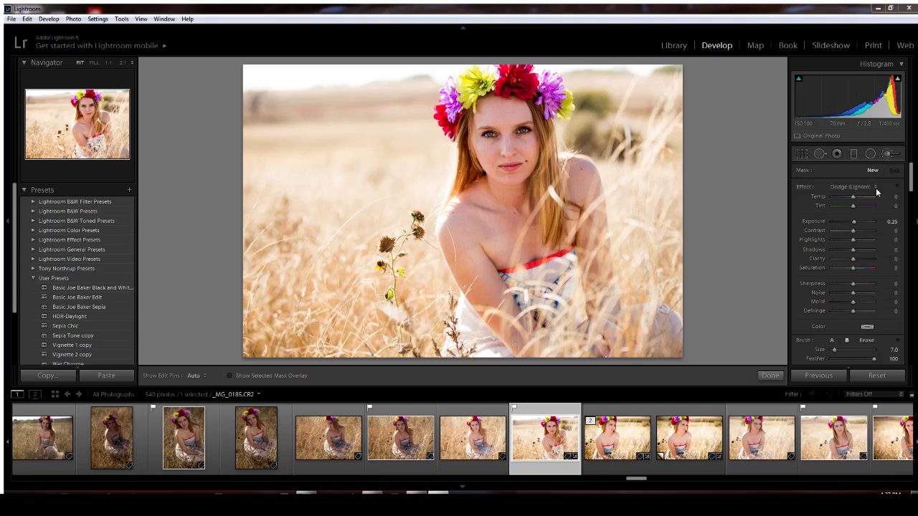
Choose the Soften Skin effect and paint it across the forehead
left_click(789, 418)
scroll(906, 202, "down", 3)
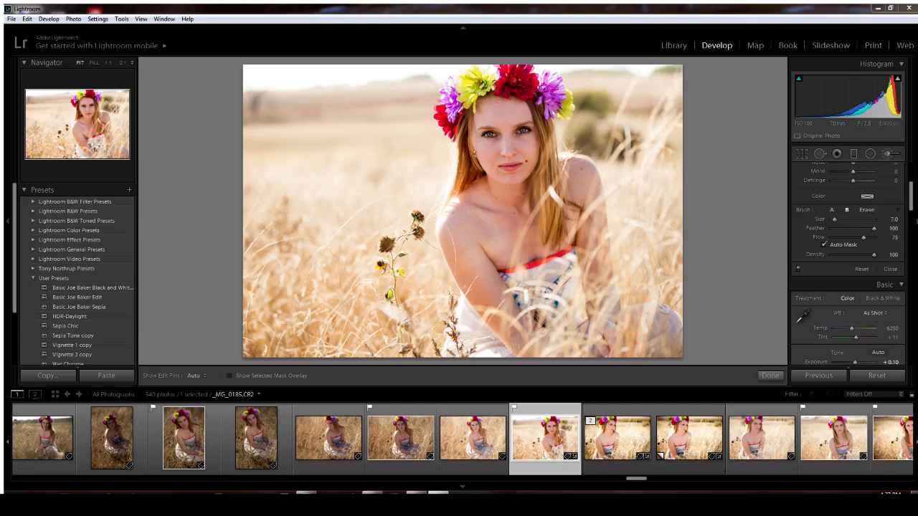
mouse_move(505, 112)
left_mouse_down()
mouse_move(515, 108)
mouse_move(494, 114)
mouse_move(507, 147)
mouse_move(527, 147)
mouse_move(492, 158)
mouse_move(490, 146)
mouse_move(515, 142)
mouse_move(505, 161)
mouse_move(529, 164)
mouse_move(505, 180)
mouse_move(485, 170)
left_mouse_up()
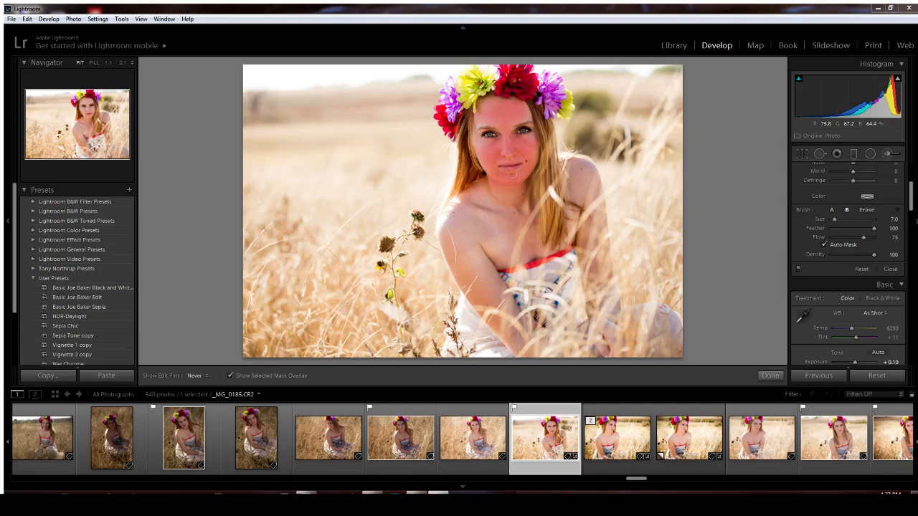
Extend the skin softening over both shoulders, the cheek and temple
scroll(511, 172, "up", 4)
mouse_move(491, 208)
left_mouse_down()
mouse_move(476, 221)
mouse_move(466, 216)
mouse_move(460, 235)
mouse_move(489, 288)
mouse_move(467, 261)
left_mouse_up()
key("h")
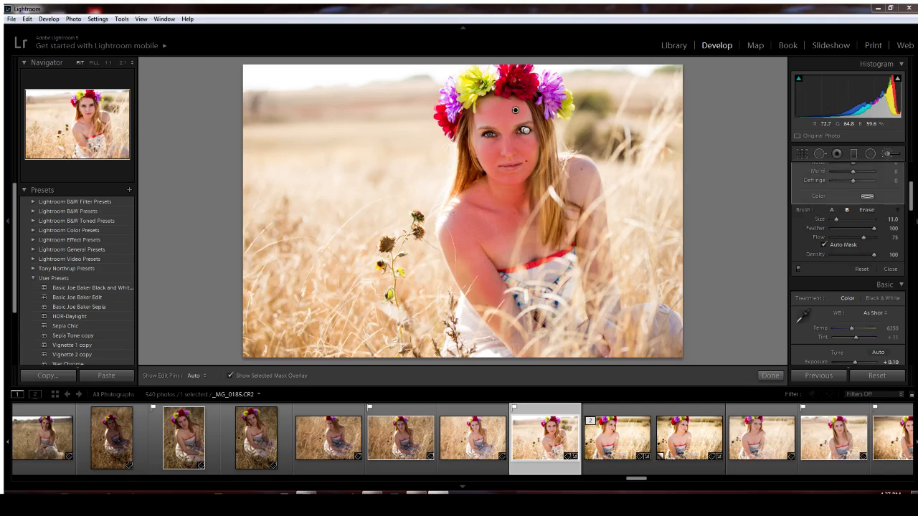
left_click_drag(589, 173, 581, 188)
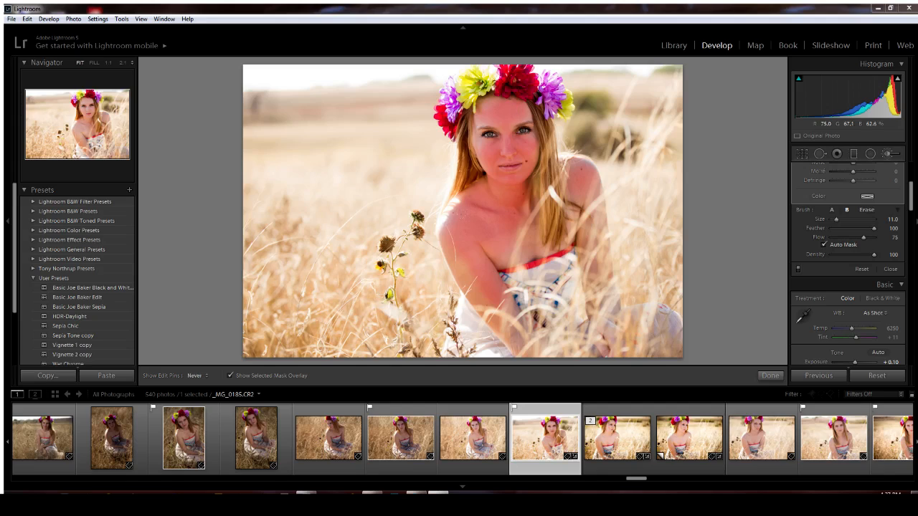
key("h")
key("h")
key("h")
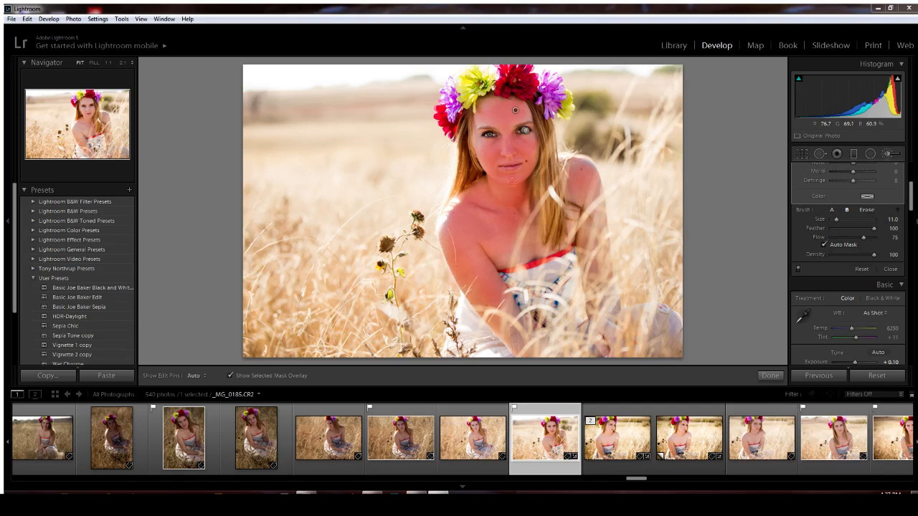
key("h")
key("h")
scroll(525, 156, "down", 1)
key("z")
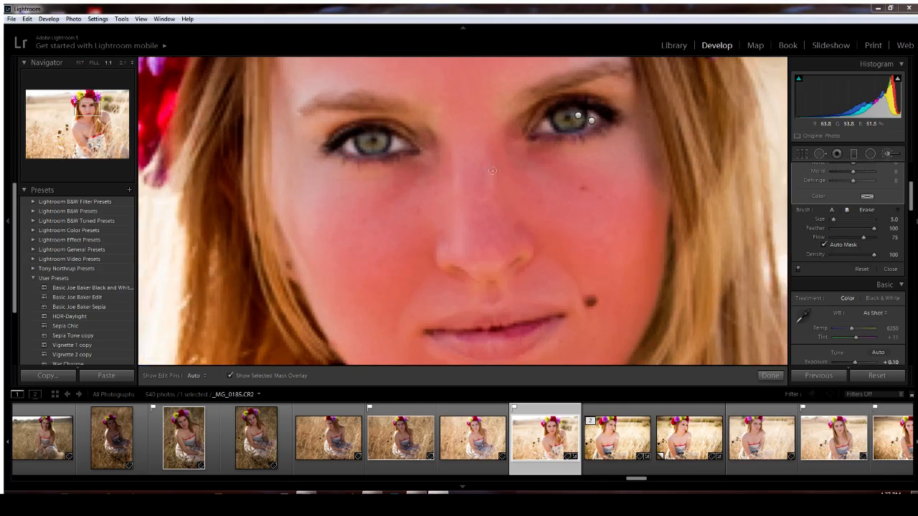
key("h")
mouse_move(370, 188)
left_mouse_down()
mouse_move(292, 187)
mouse_move(268, 146)
mouse_move(271, 198)
mouse_move(274, 152)
mouse_move(298, 236)
left_mouse_up()
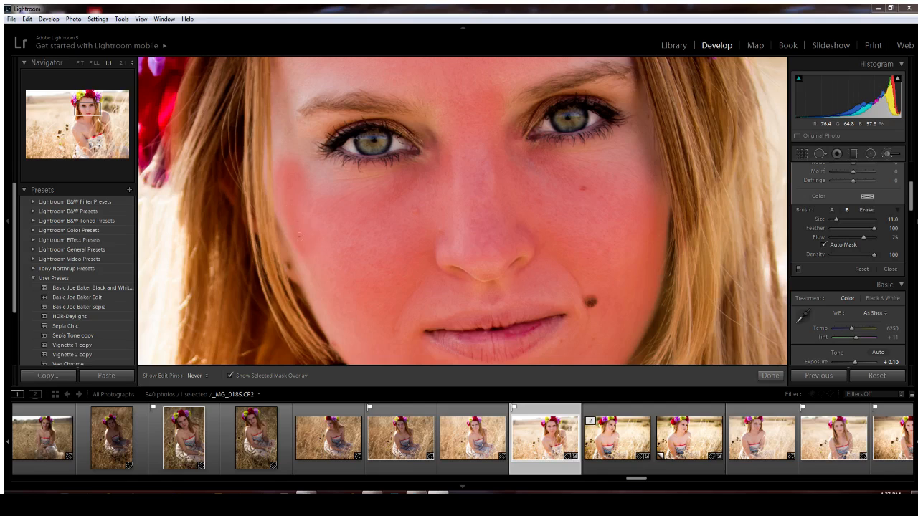
key("h")
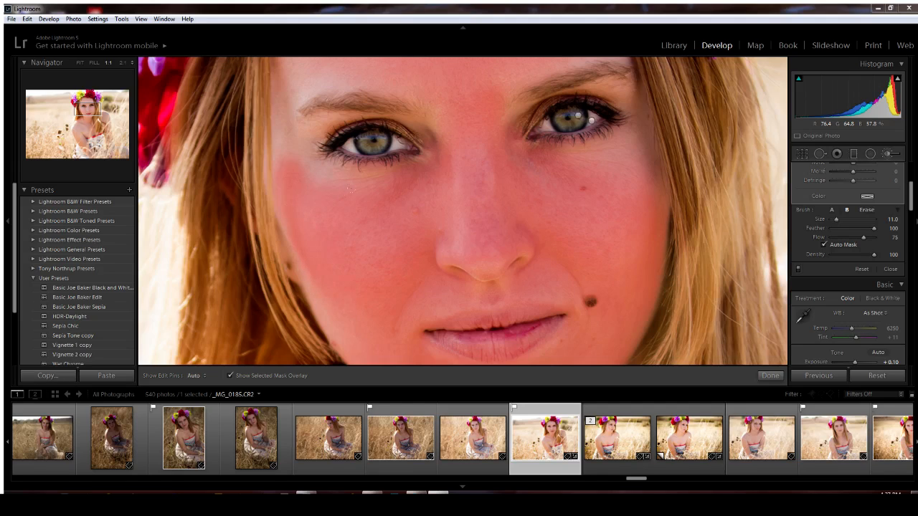
Erase the soften-skin mask from the right eyelid using the Alt brush
key("alt")
key("h")
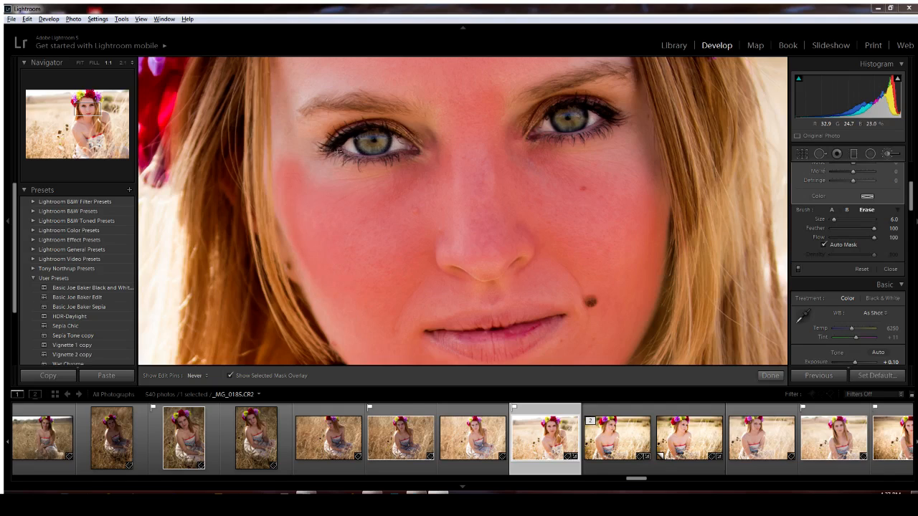
key("h")
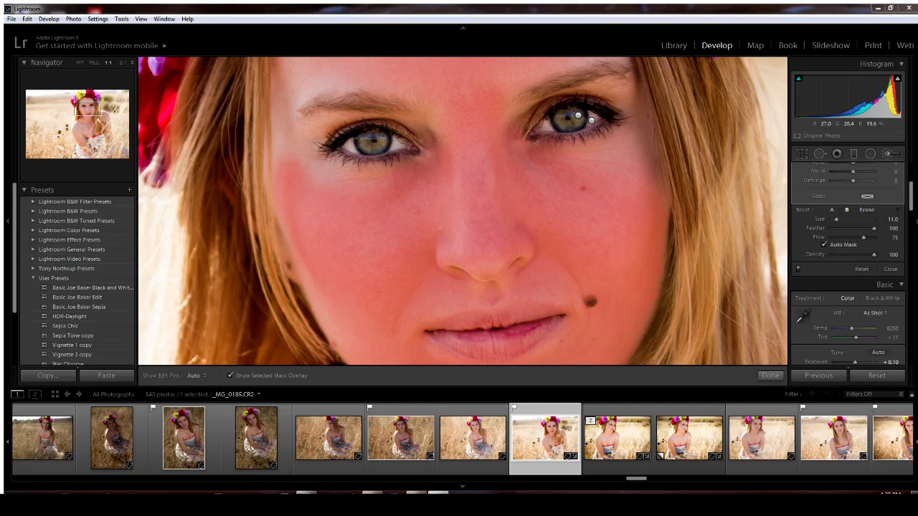
key("alt")
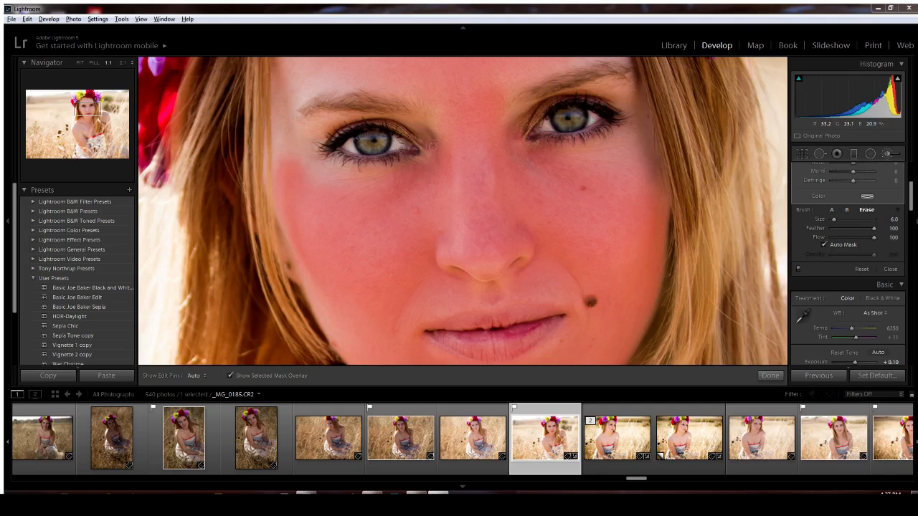
key("h")
mouse_move(531, 116)
left_mouse_down()
mouse_move(597, 102)
mouse_move(570, 146)
left_mouse_up()
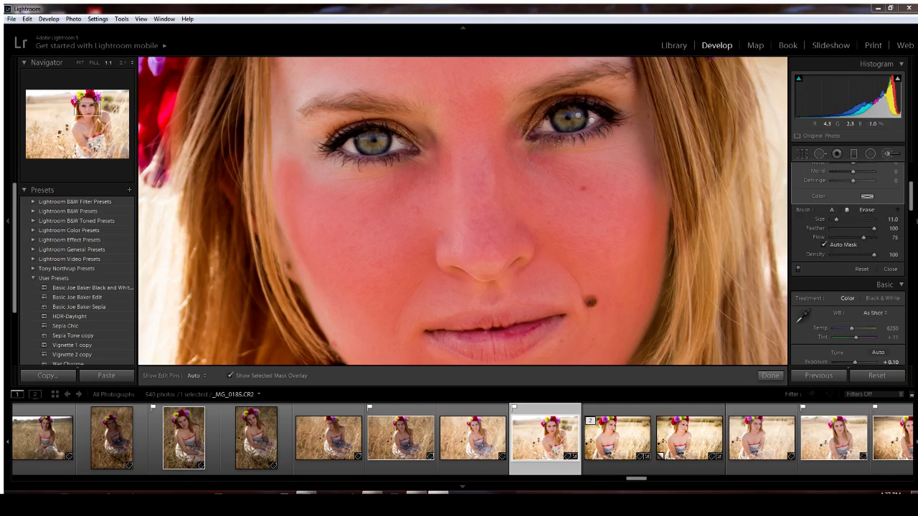
key("h")
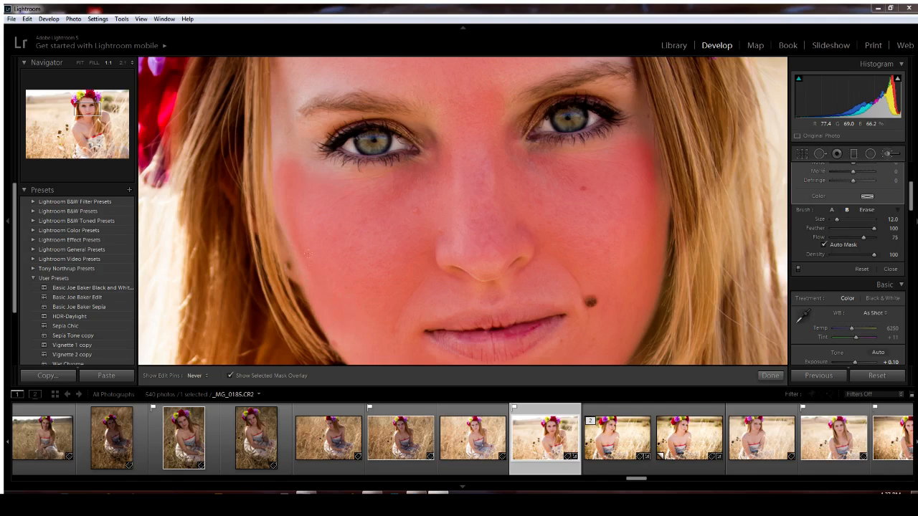
Check the forehead coverage, hide the pins and mask overlay, and zoom back to Fit
key("h")
left_click_drag(312, 114, 316, 217)
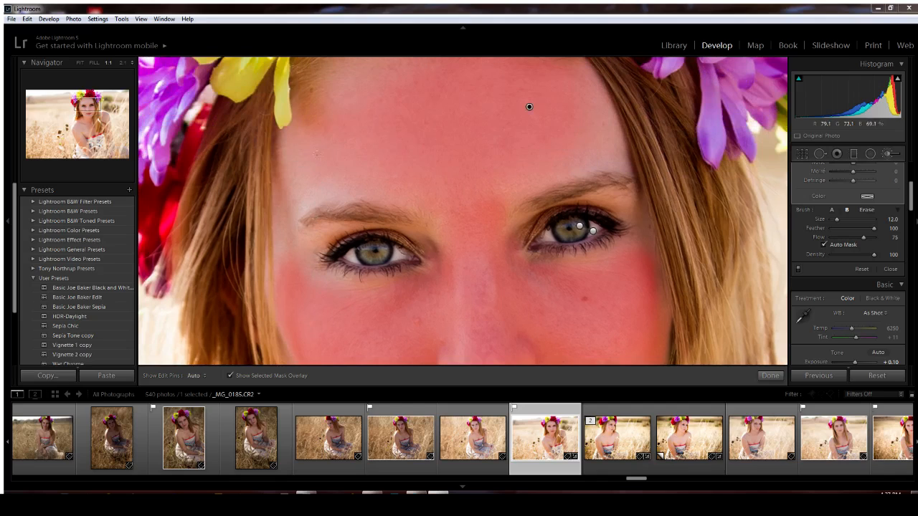
key("h")
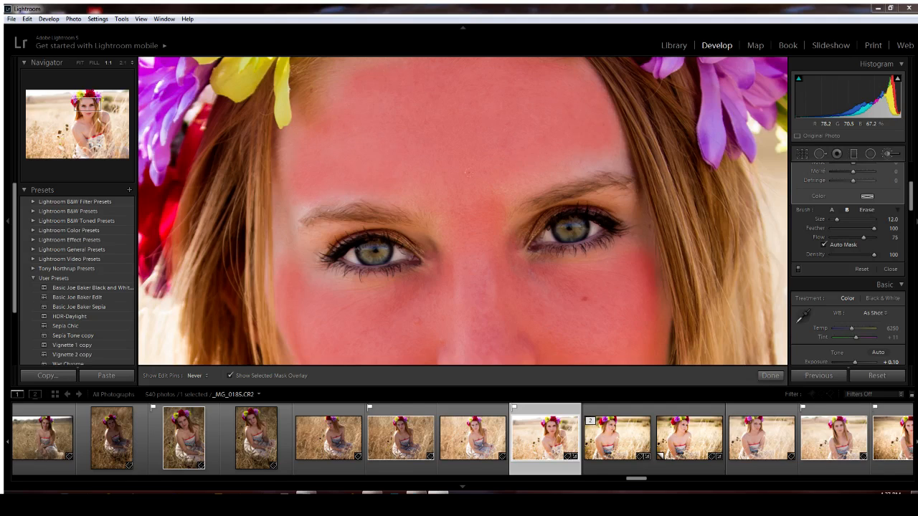
key("h")
key("h")
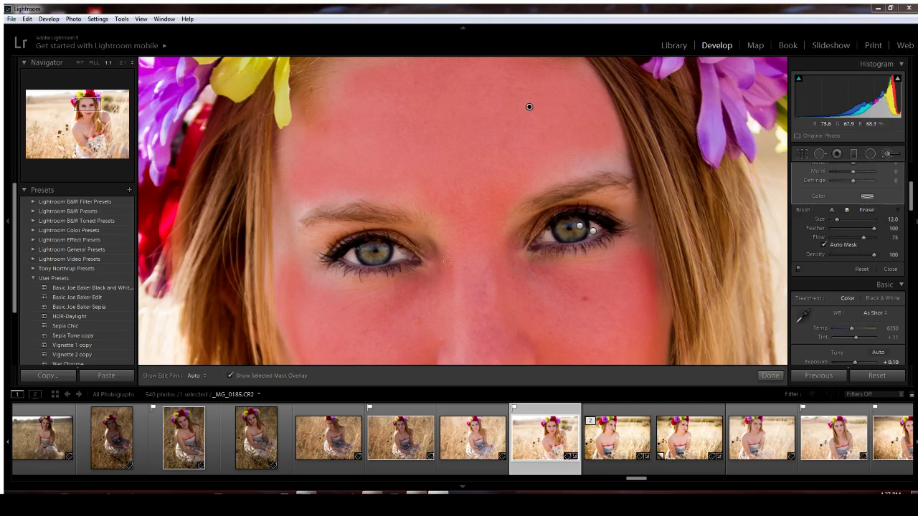
key("o")
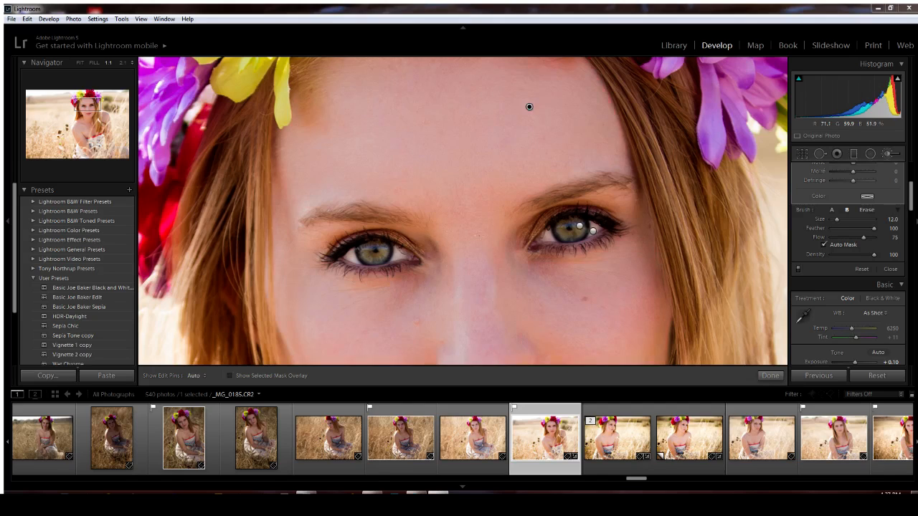
key("z")
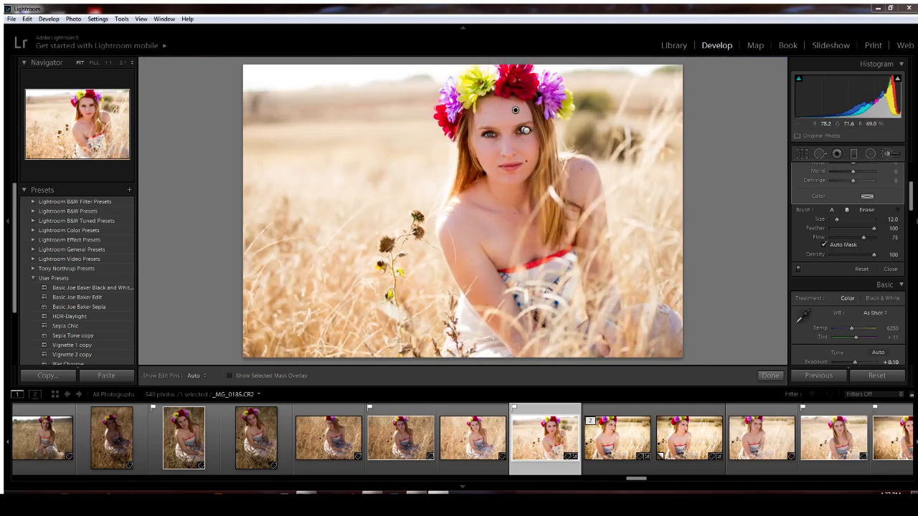
Compare the brush adjustments on and off, close the brush, and open the Radial Filter
left_click(798, 270)
left_click(798, 269)
left_click(798, 269)
left_click(771, 376)
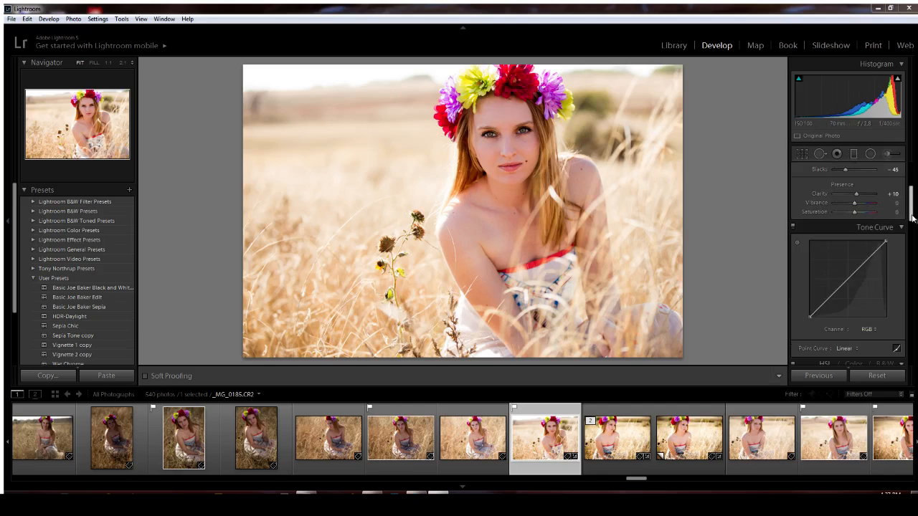
scroll(911, 218, "up", 5)
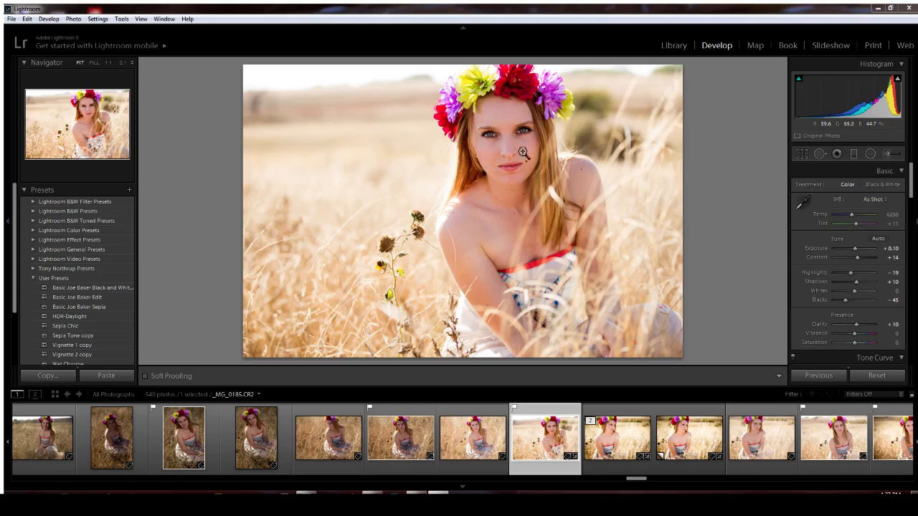
left_click(871, 154)
Switch the Radial Filter effect to an Exposure boost of 0.41
left_click(873, 187)
left_click(801, 219)
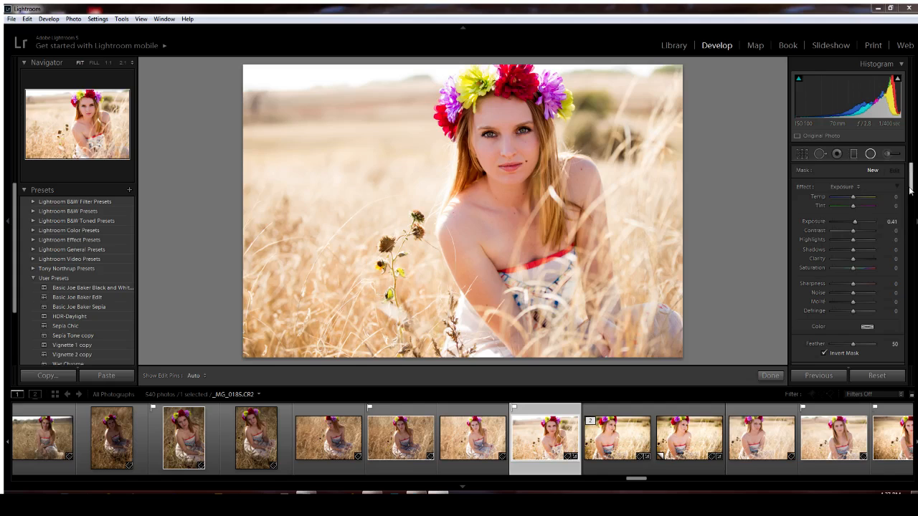
scroll(910, 188, "down", 3)
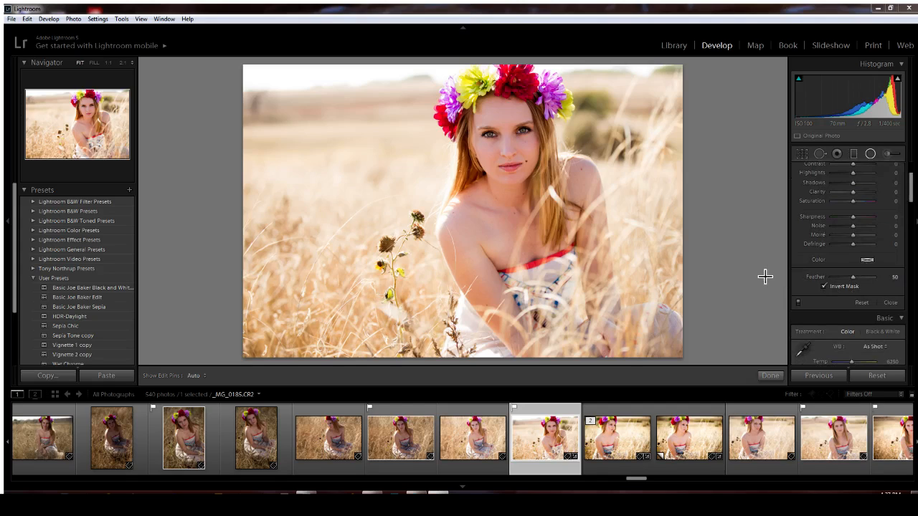
mouse_move(913, 201)
left_mouse_down()
mouse_move(913, 191)
mouse_move(914, 201)
left_mouse_up()
Draw the radial ellipse, move it onto her face, stretch it to the chest, and finish
left_click_drag(458, 91, 523, 164)
left_click_drag(465, 88, 513, 155)
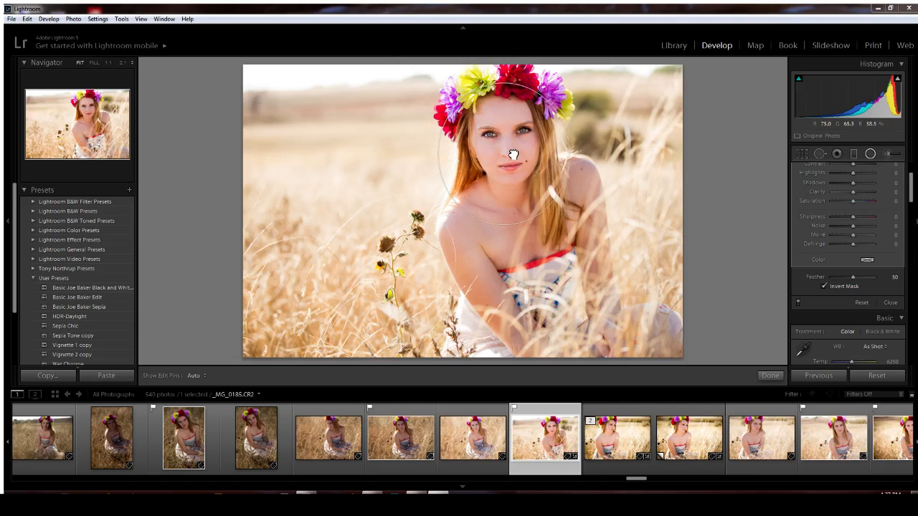
left_click_drag(508, 225, 515, 269)
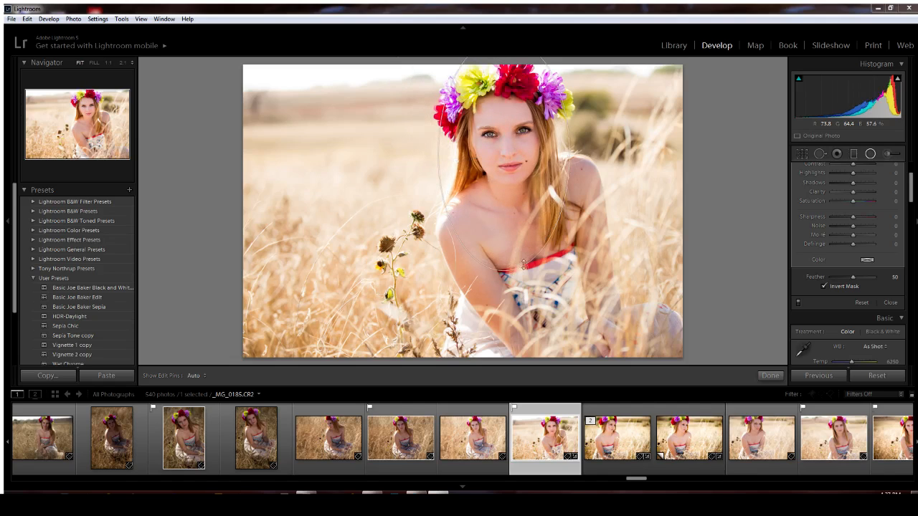
left_click_drag(584, 155, 558, 176)
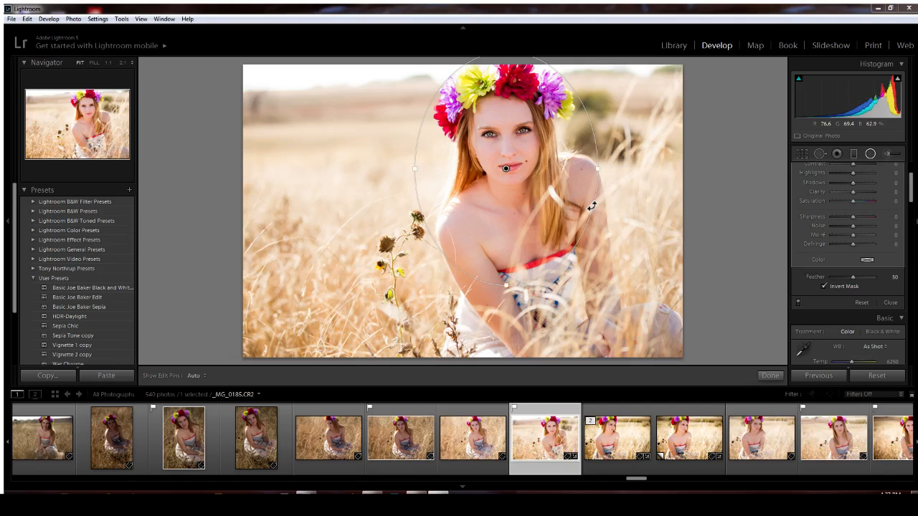
left_click_drag(599, 167, 596, 168)
left_click(769, 376)
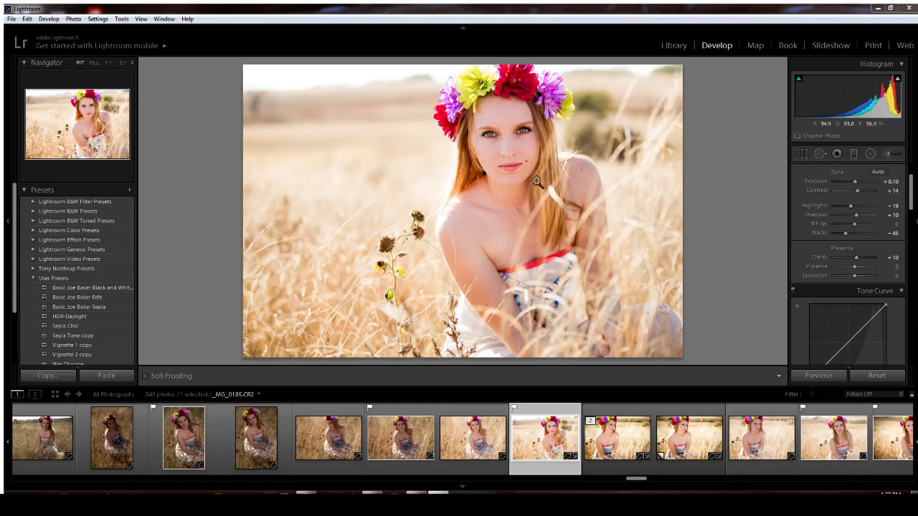
Inspect the eyes at 1:1, return to Fit, then apply the Vignette 2 copy preset
left_click(510, 128)
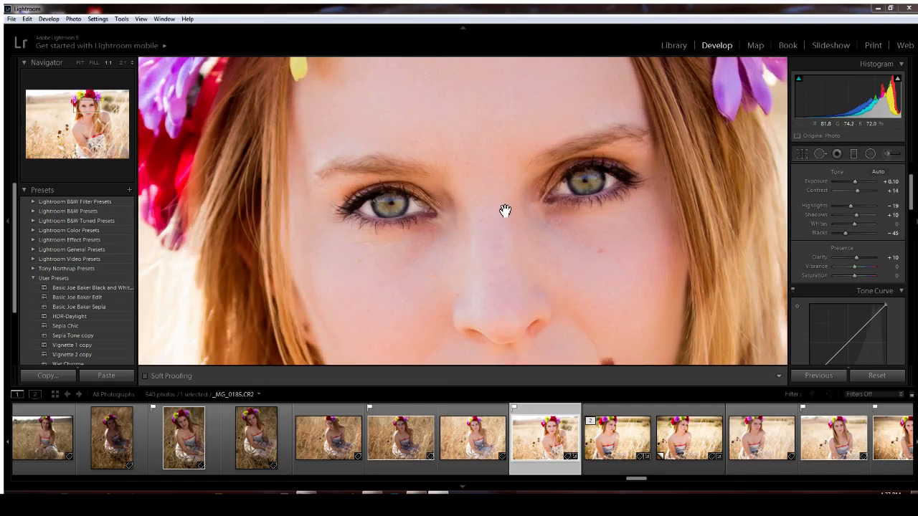
left_click(679, 238)
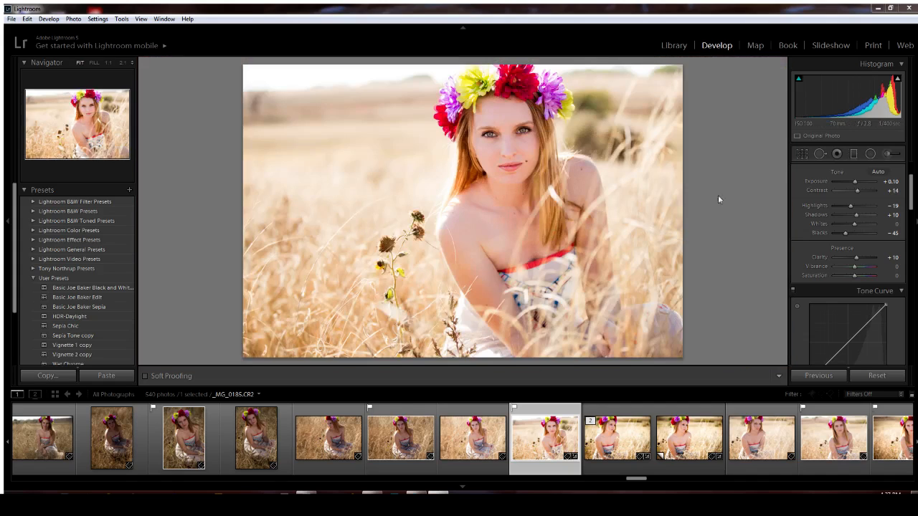
left_click(70, 351)
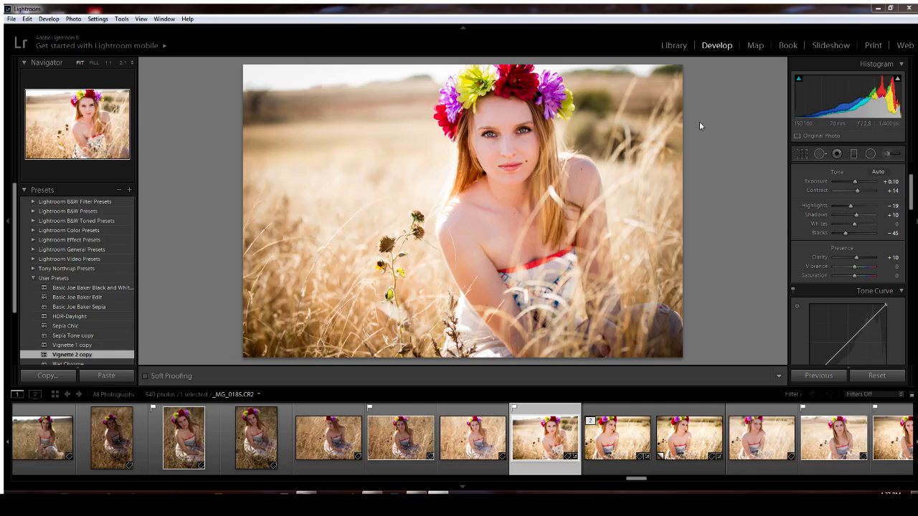
Compare Vignette 1 copy with Vignette 2 copy, keeping Vignette 2's -35 amount
left_click_drag(913, 188, 916, 318)
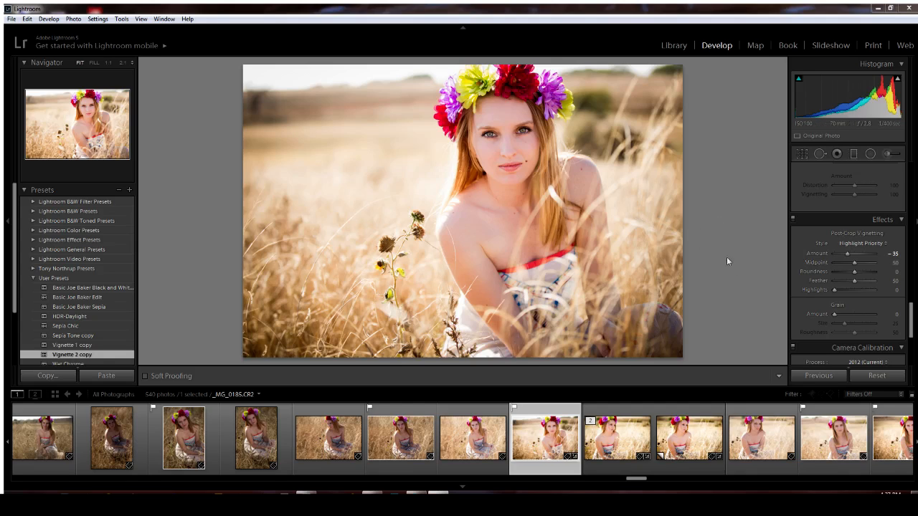
left_click(85, 347)
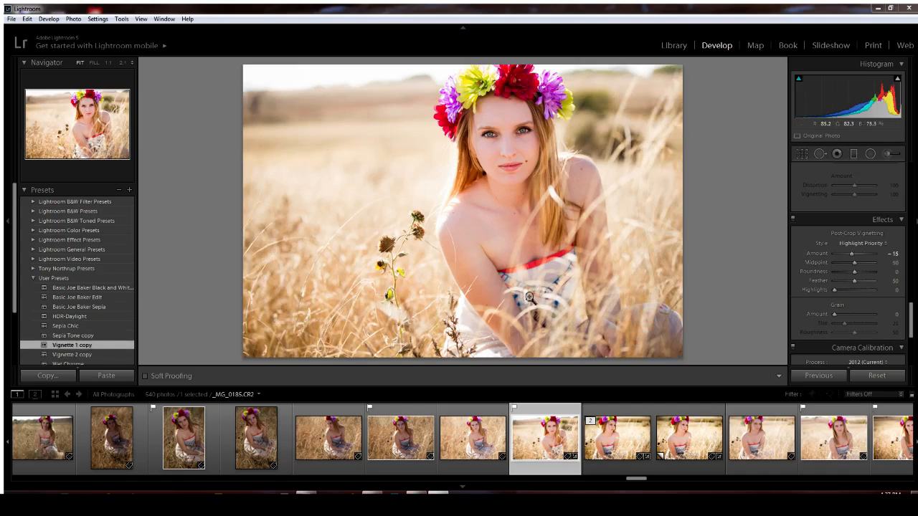
left_click(69, 353)
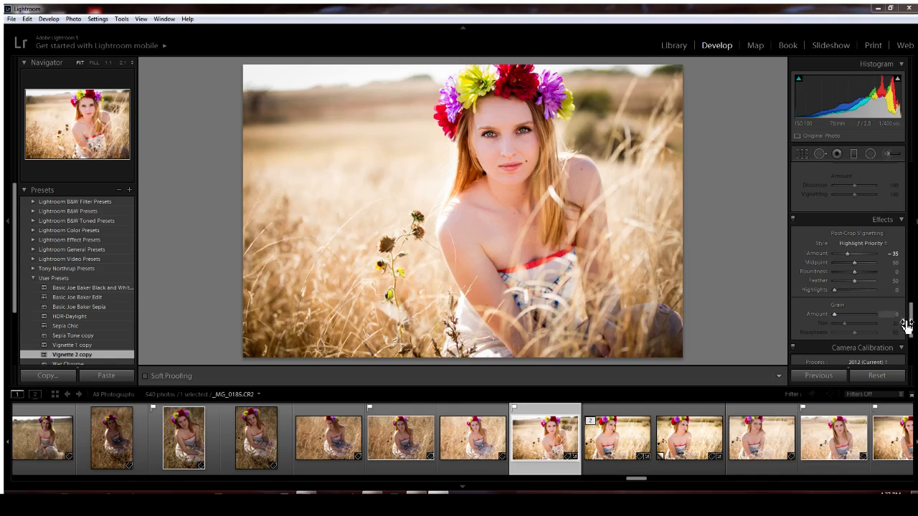
left_click_drag(910, 319, 915, 179)
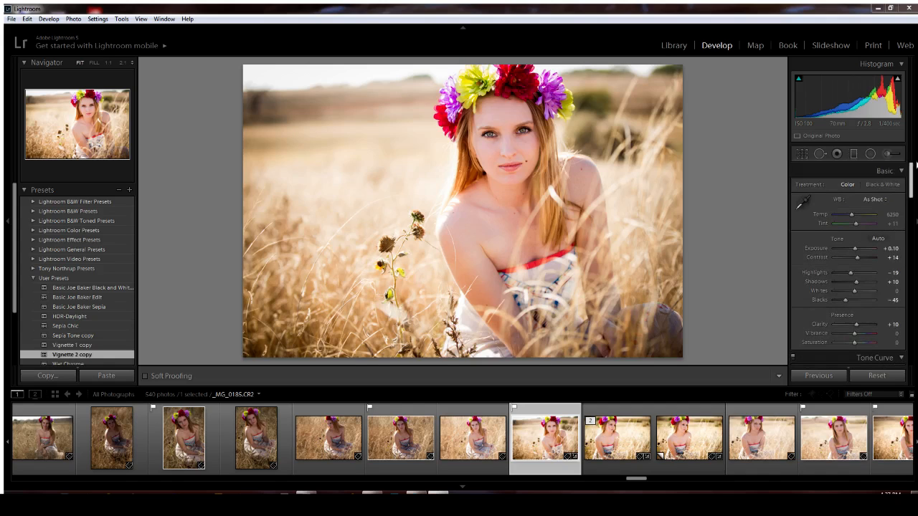